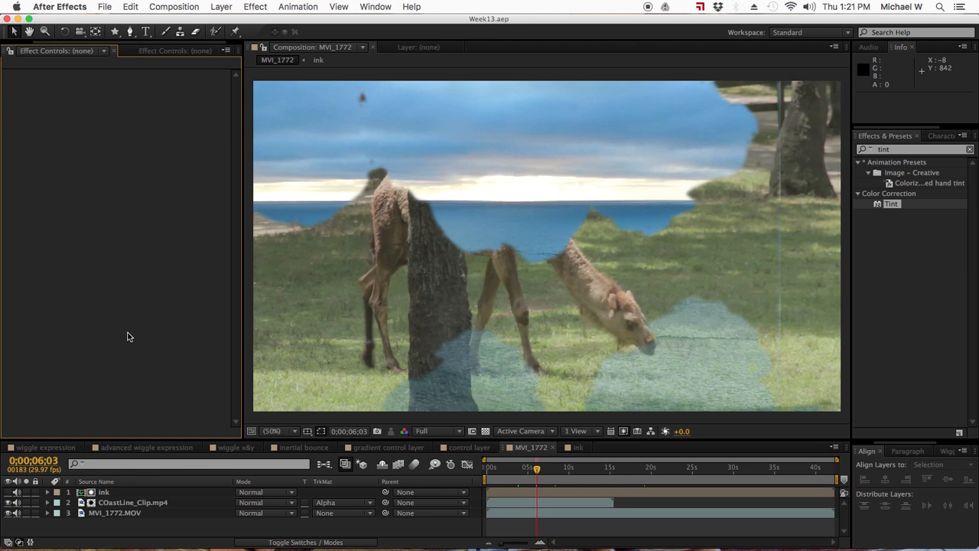
- Replace the empty Effect Controls with the Project list and rebalance the left panel and viewer widths
click(227, 51)
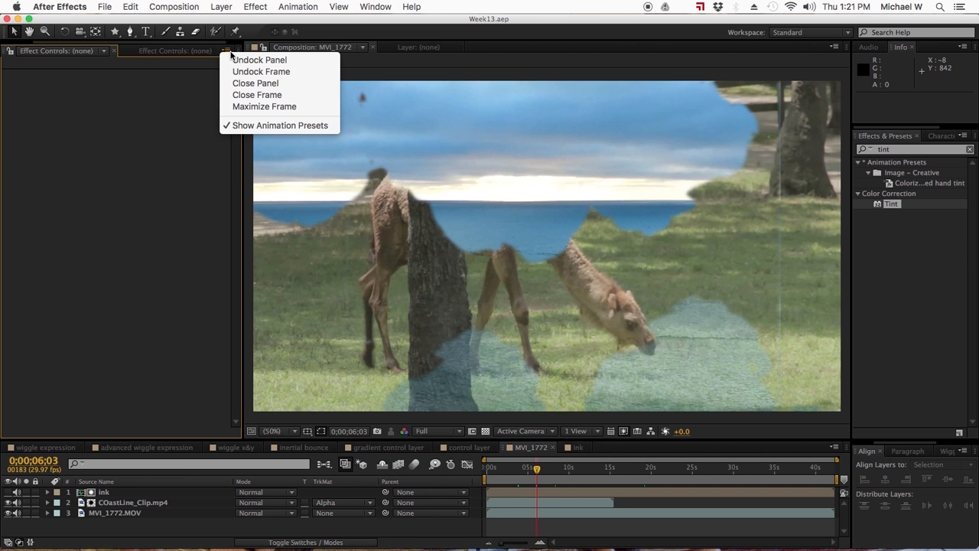
click(189, 80)
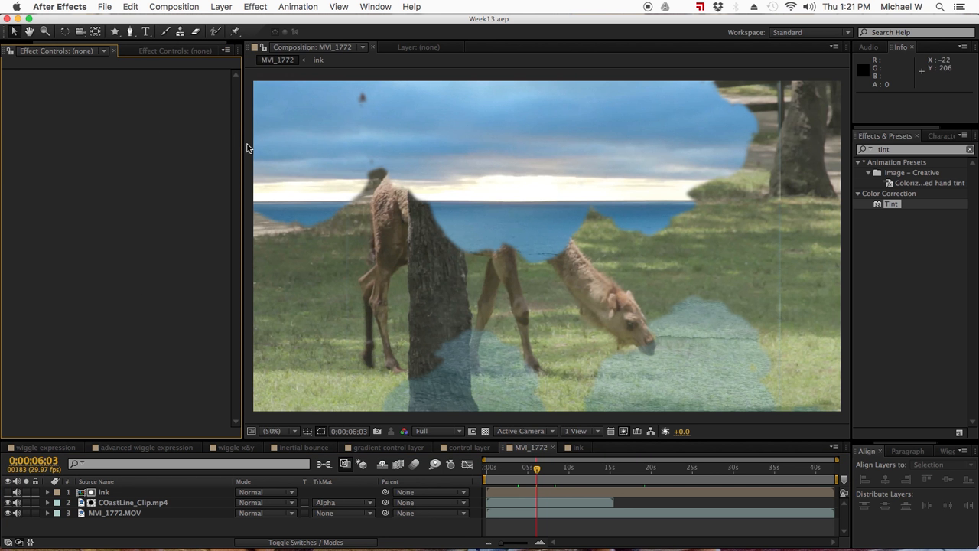
drag(242, 124, 314, 125)
click(19, 47)
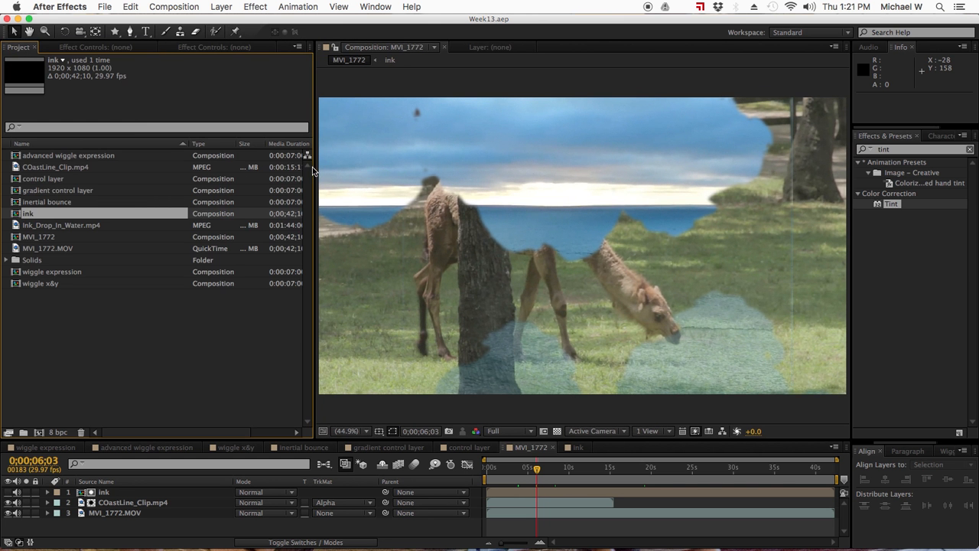
drag(313, 163, 257, 160)
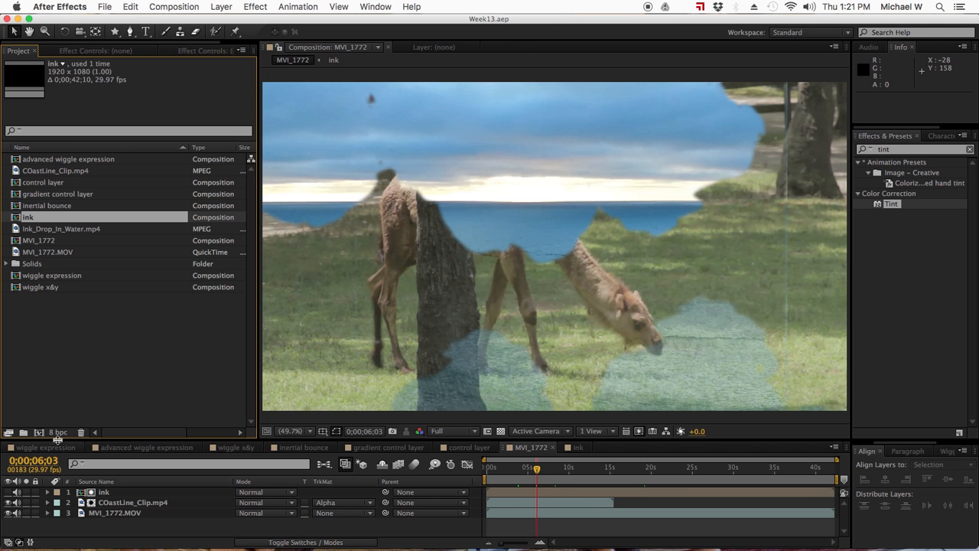
click(38, 433)
- Name the new HDTV 1080 24 composition '2d fly through' and confirm it
text(2c)
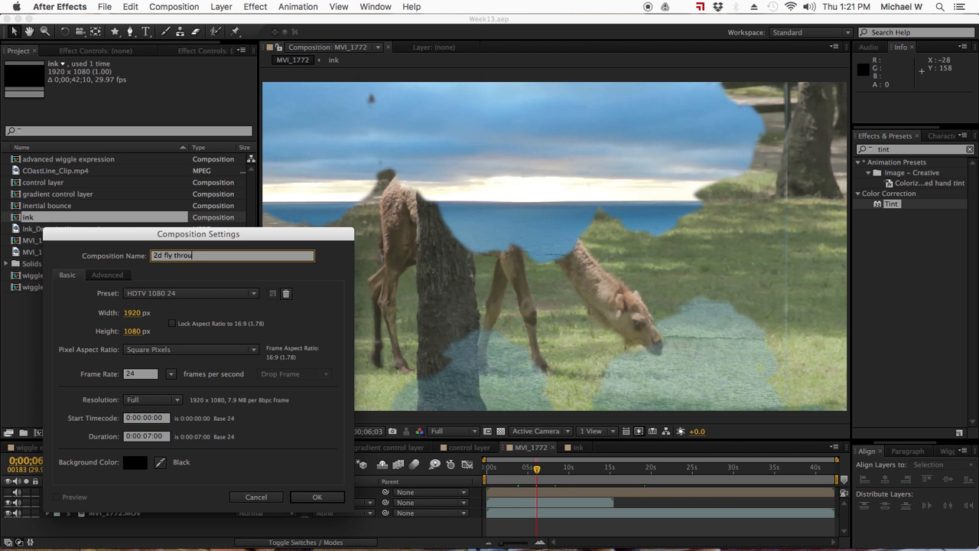
key(Return)
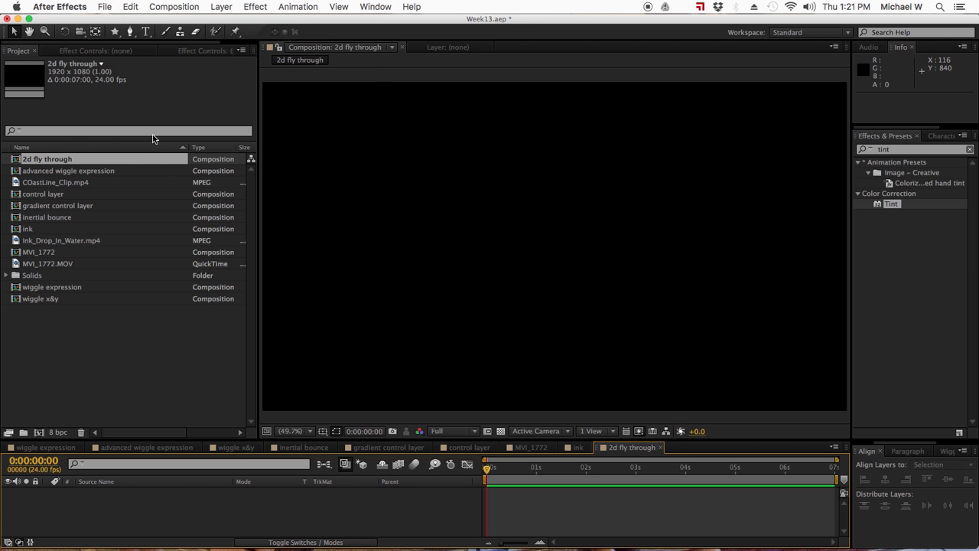
- Select the MVI_1772.MOV footage in the Project panel and build a composition from it
click(219, 7)
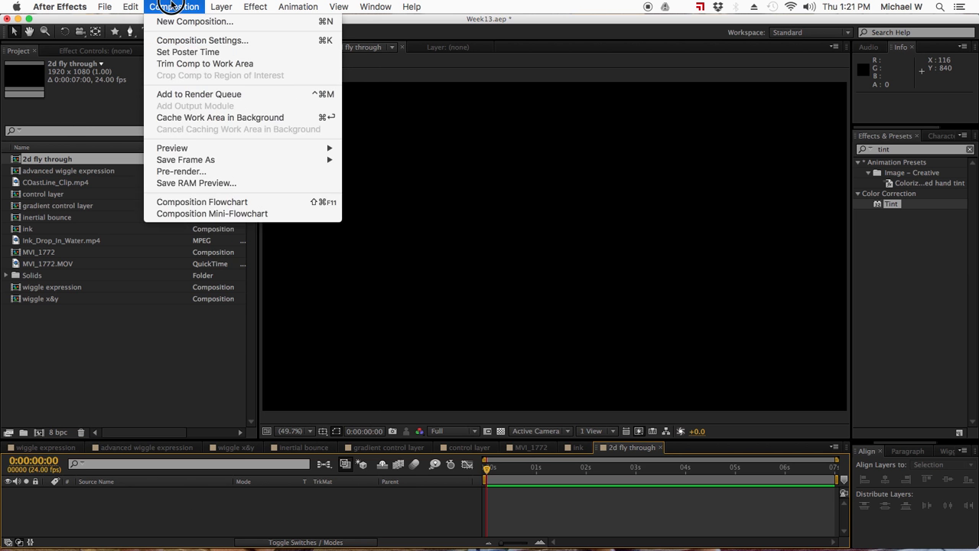
click(137, 323)
click(136, 323)
click(33, 256)
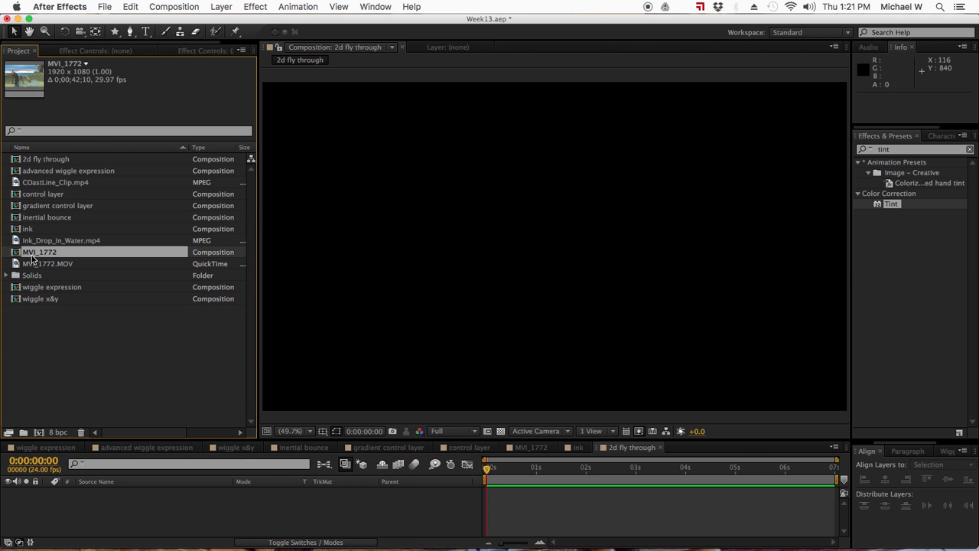
click(39, 265)
click(37, 254)
click(36, 267)
drag(40, 263, 39, 432)
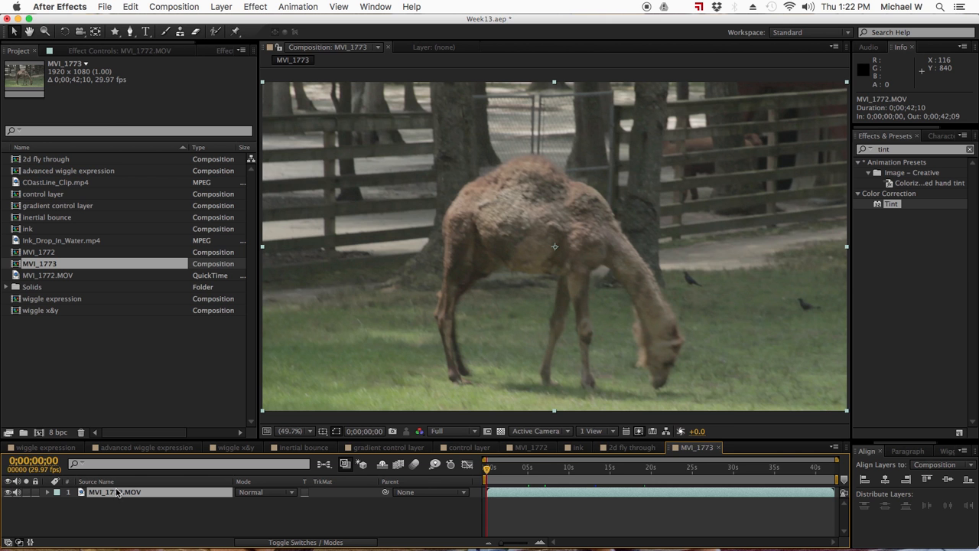
- Back in 2d fly through, add MVI_1772.MOV to the timeline and set the playhead to frame 9
click(632, 448)
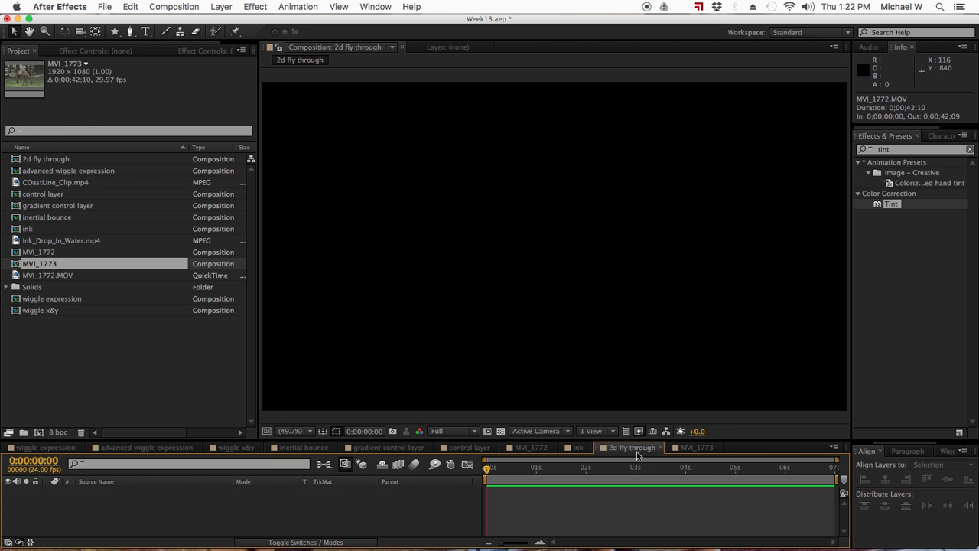
click(41, 266)
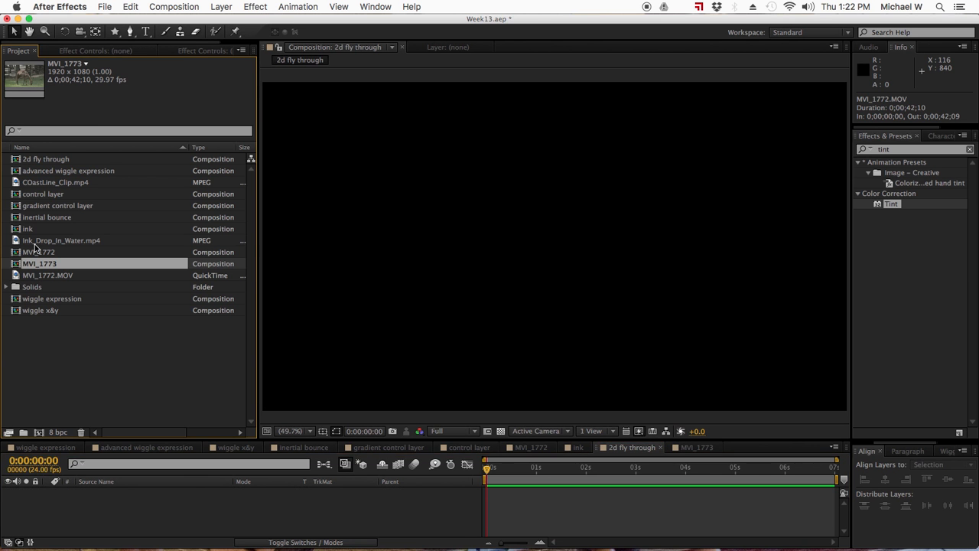
click(42, 241)
drag(34, 276, 92, 494)
click(506, 470)
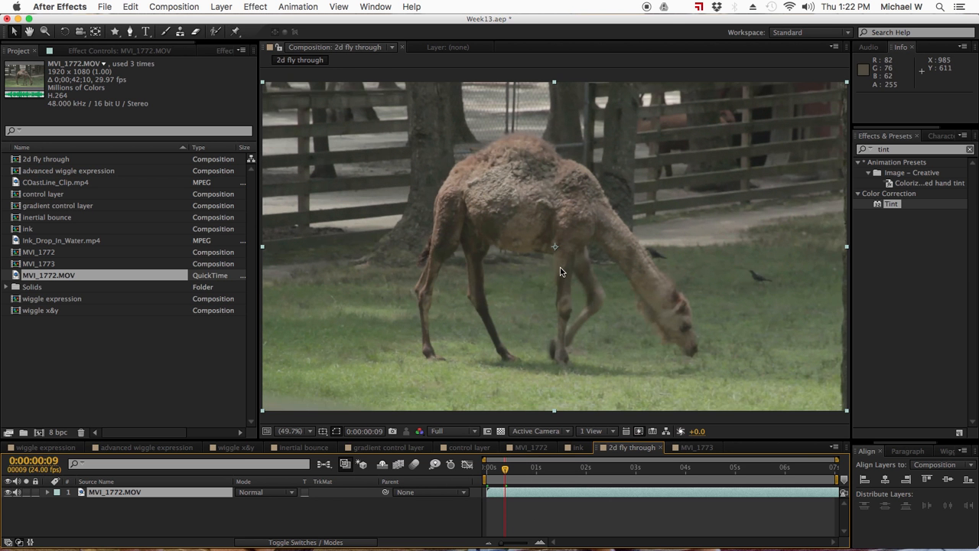
click(533, 510)
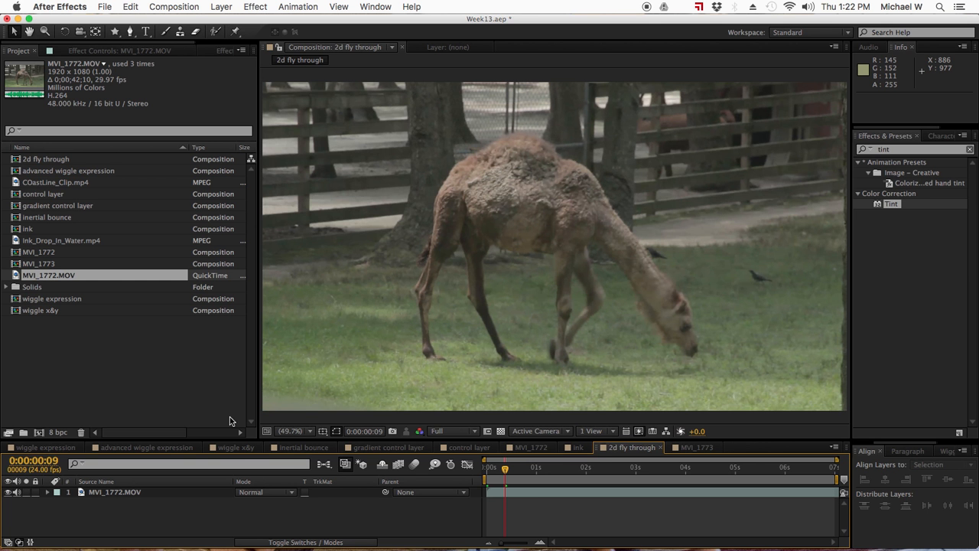
click(146, 32)
- Type a centre-aligned text layer with the lines 'DCCC' and 'Art228' over the footage
click(487, 213)
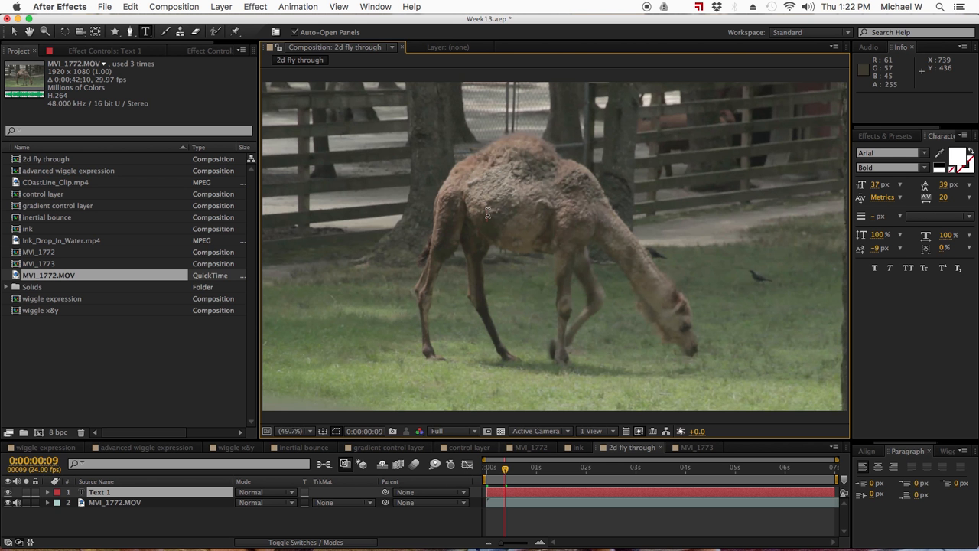
text(DCCC)
key(Return)
text(Art228)
key(super+a)
key(super+shift+c)
click(488, 215)
- Add the lines 'Motion' and 'Graphics', correcting the typo, and insert a blank-line gap
key(Return)
text(Motion)
key(Return)
text(Graphiocs)
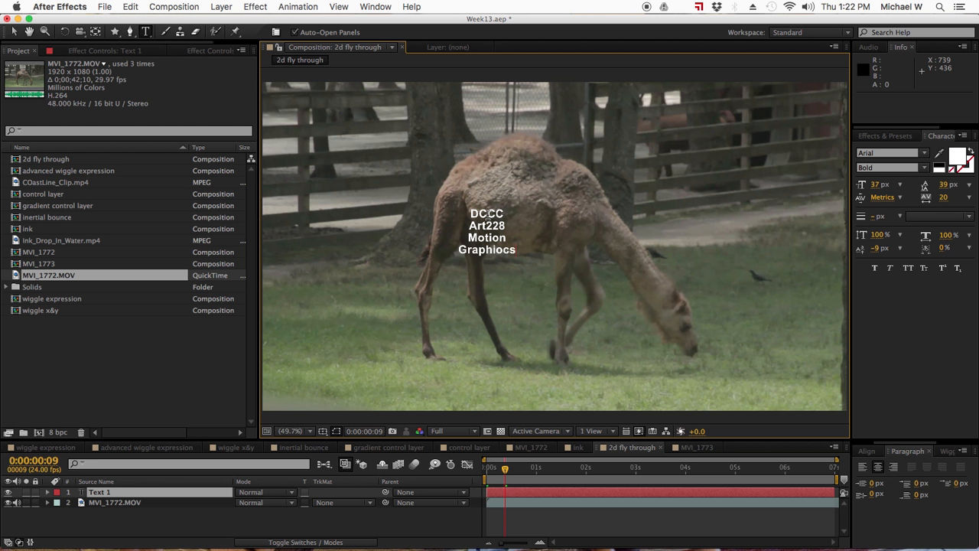
key(BackSpace)
key(BackSpace)
key(BackSpace)
text(cs)
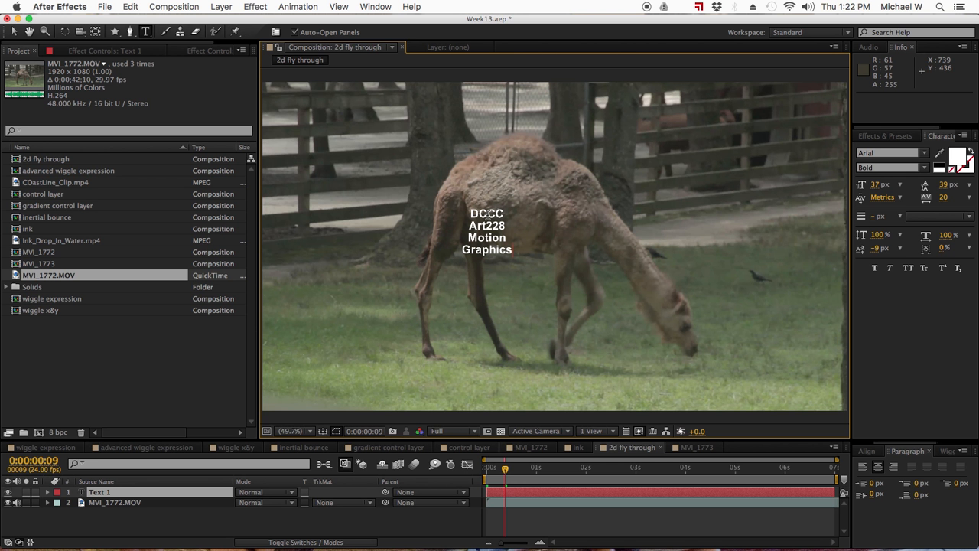
key(Return)
key(Return)
- Scale the title text up and position it around 908.7, 174.9 over the camel footage
click(15, 32)
drag(511, 211, 592, 114)
drag(556, 201, 550, 158)
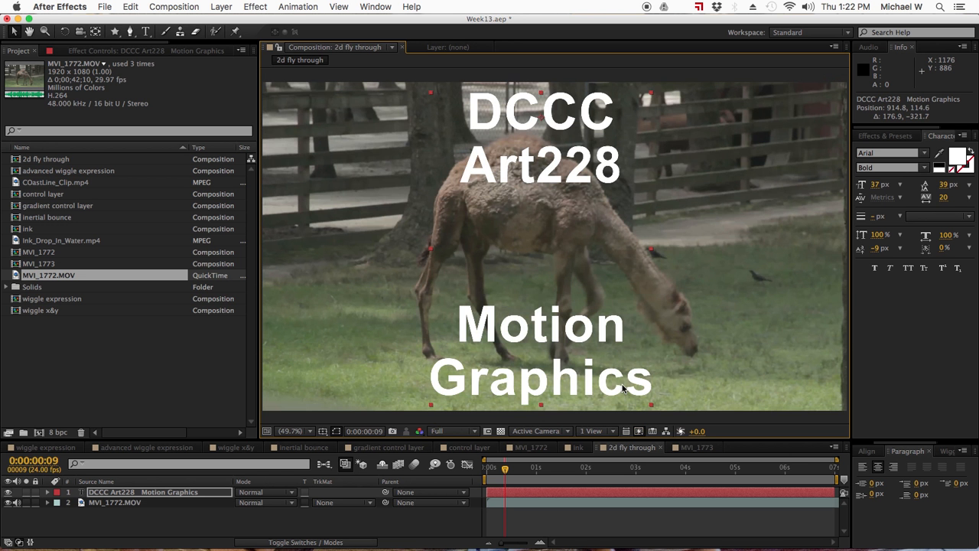
drag(650, 405, 628, 359)
drag(575, 325, 578, 348)
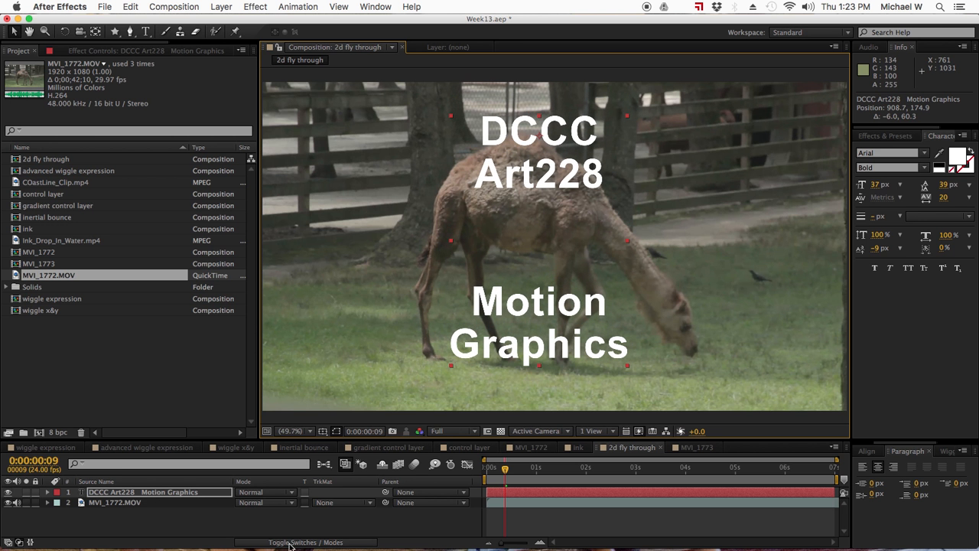
click(335, 503)
click(197, 526)
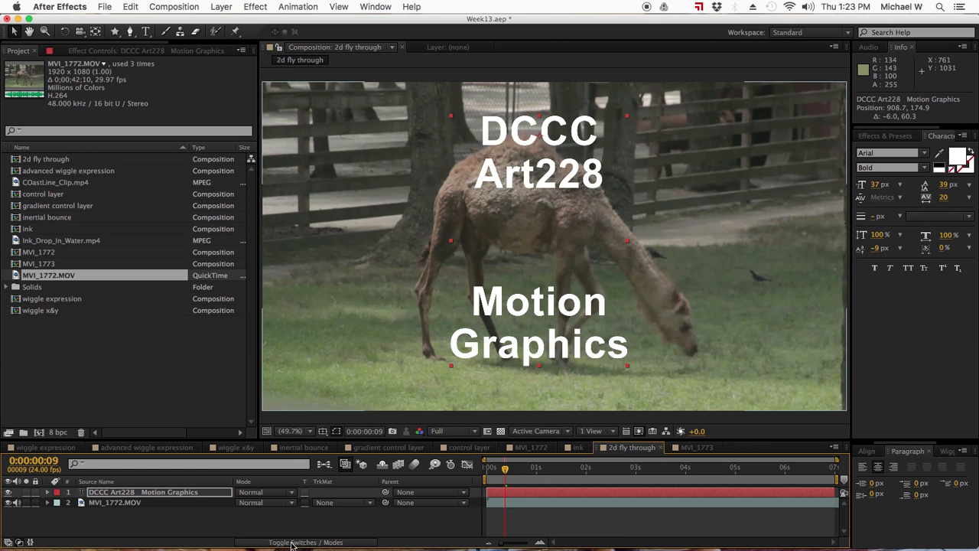
click(286, 543)
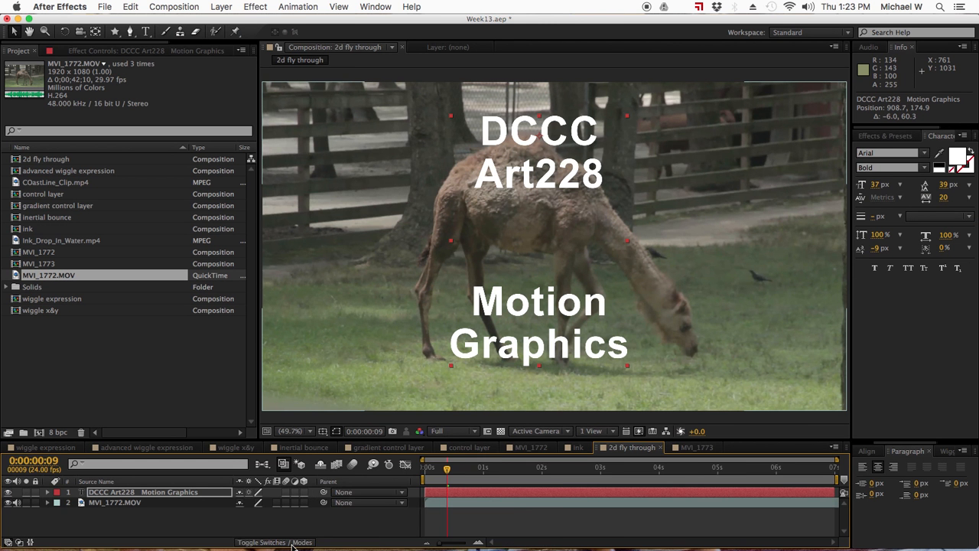
click(277, 542)
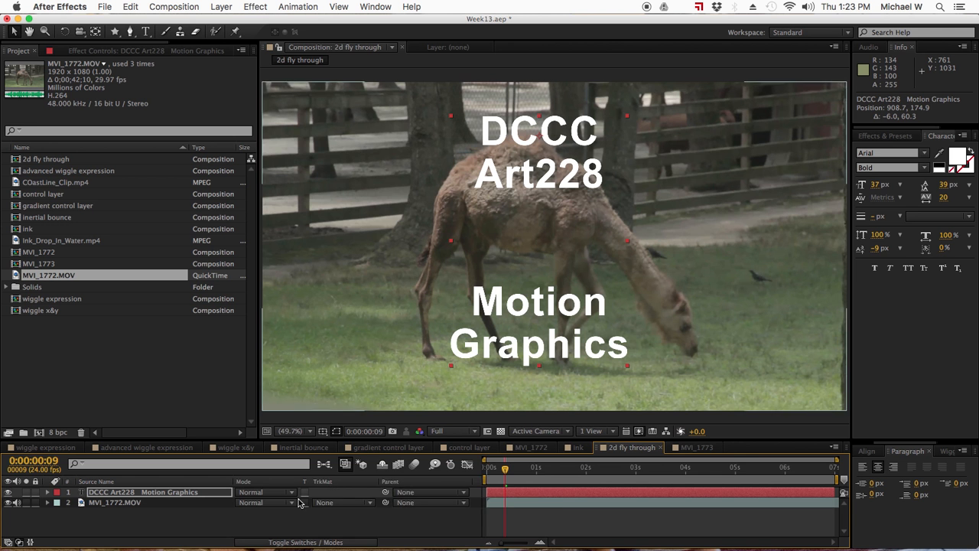
click(331, 504)
click(332, 498)
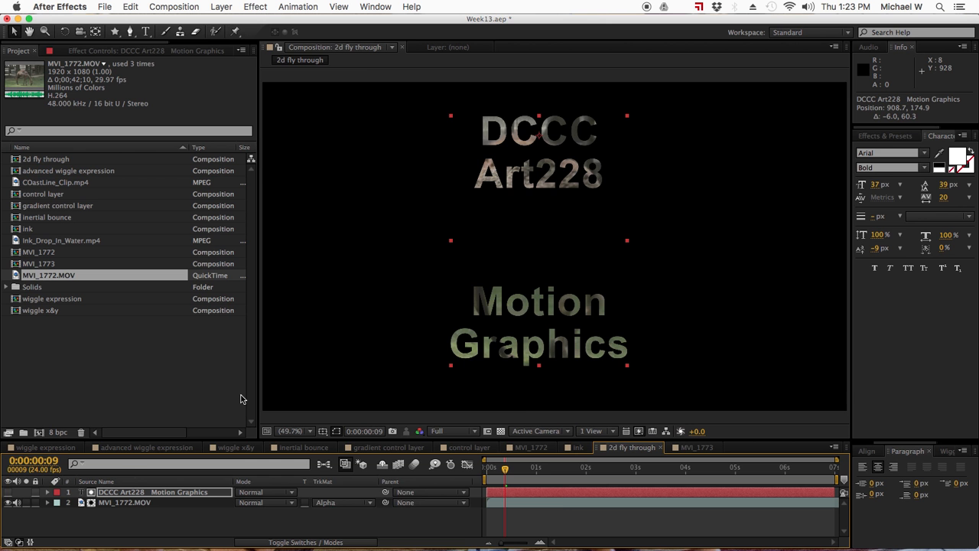
click(345, 509)
click(337, 478)
click(8, 492)
click(76, 519)
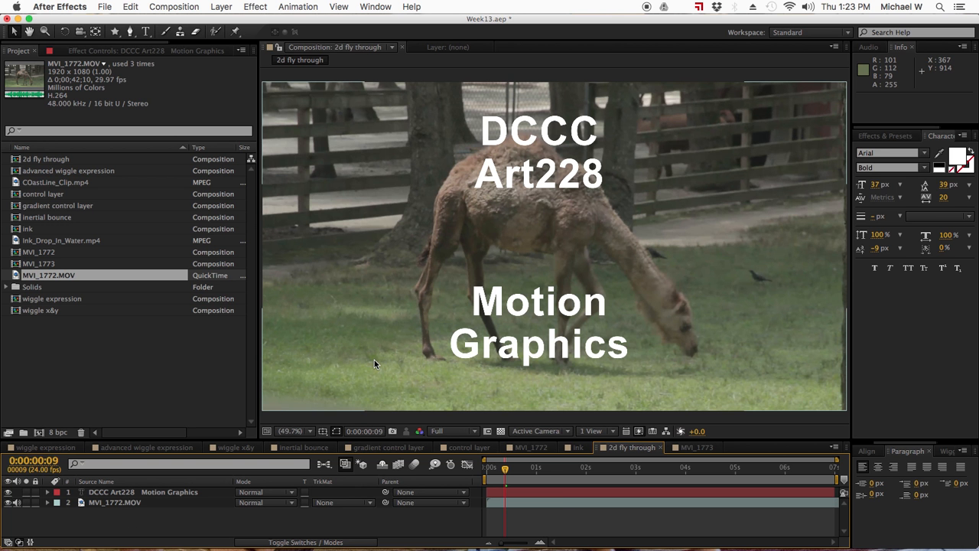
click(346, 503)
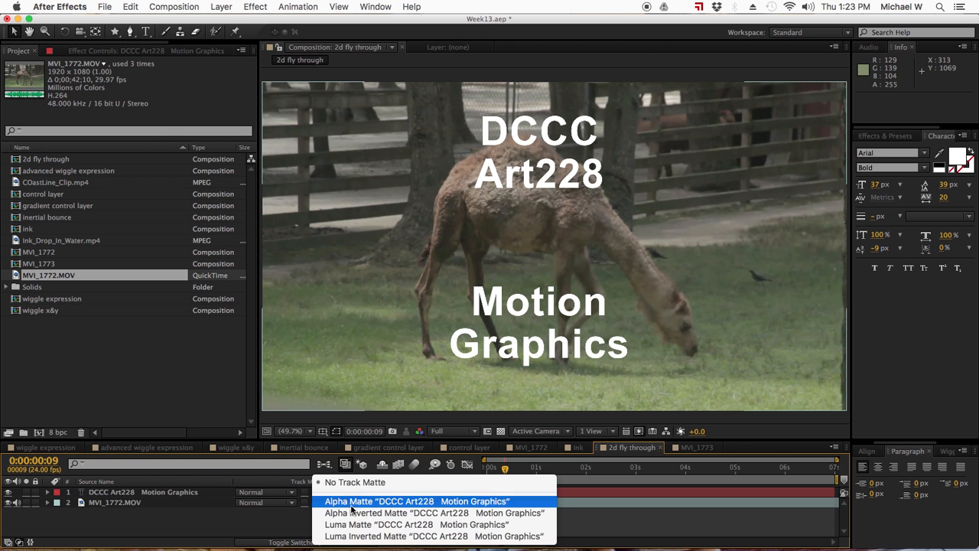
click(277, 518)
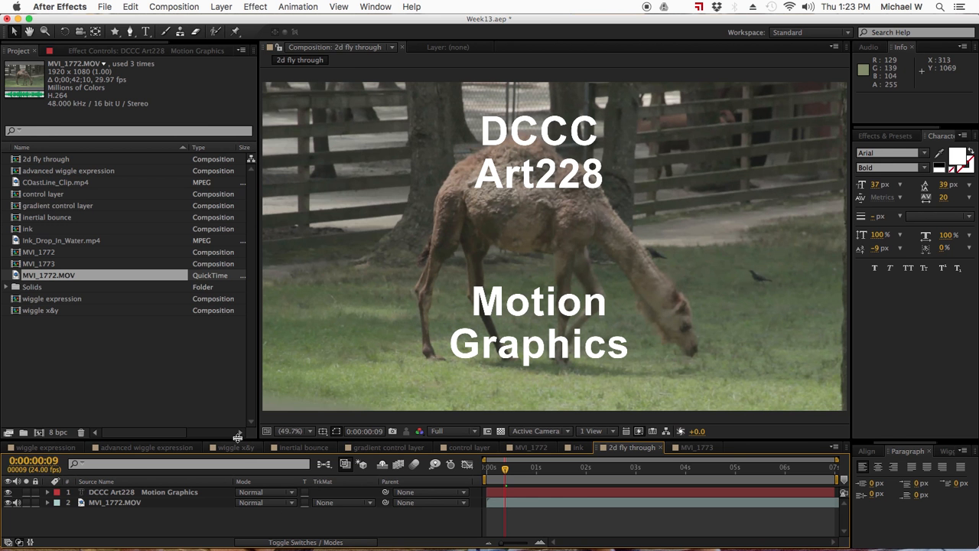
click(218, 7)
- Create a new full-frame solid coloured deep dark red, named Deep Red Solid 1
mouse_move(230, 21)
click(409, 37)
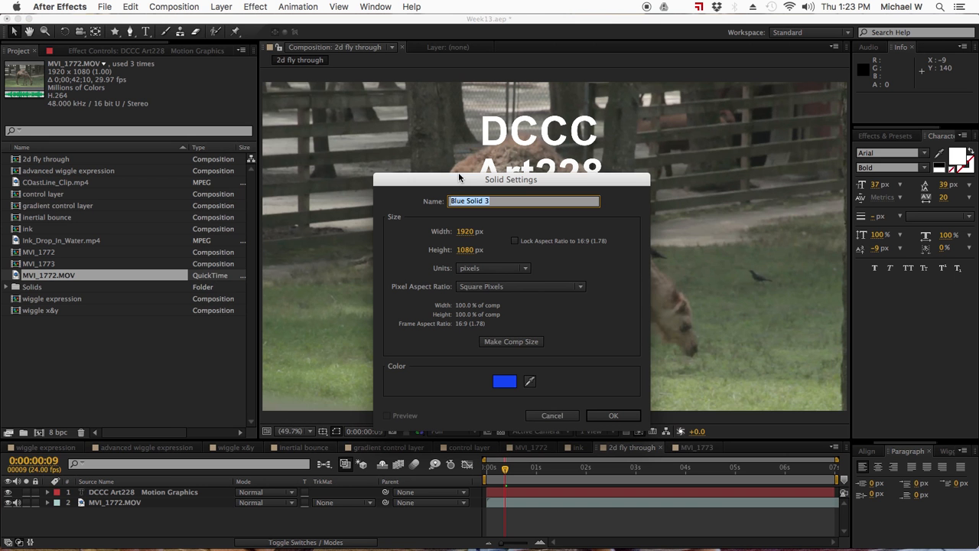
click(505, 382)
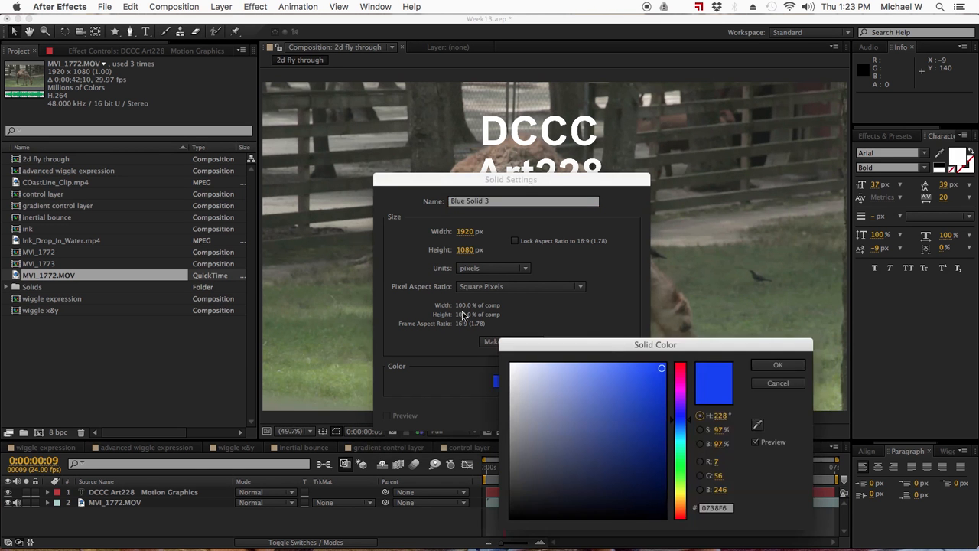
drag(679, 426, 681, 363)
click(660, 432)
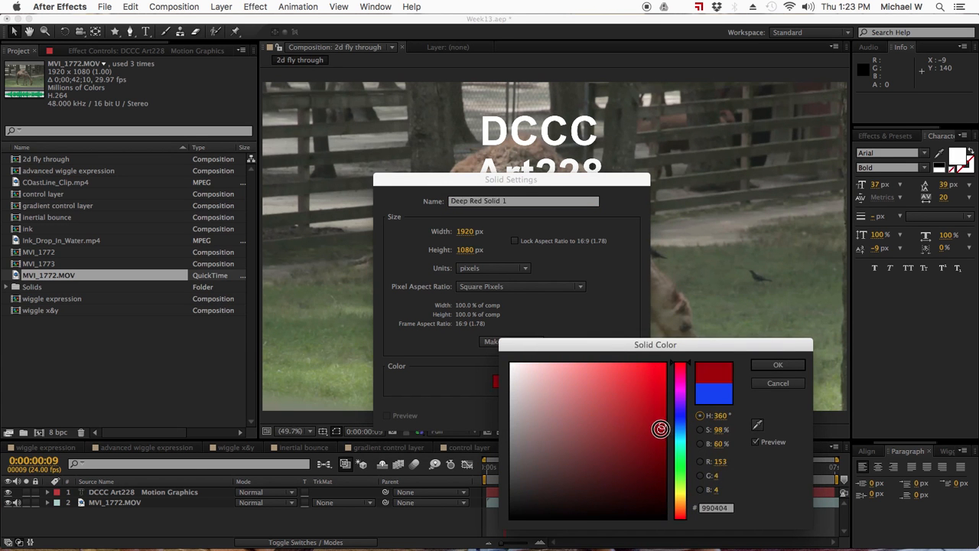
click(782, 366)
click(617, 412)
- Move Deep Red Solid 1 beneath the title text layer, above the footage
click(96, 492)
drag(96, 491, 107, 507)
click(114, 526)
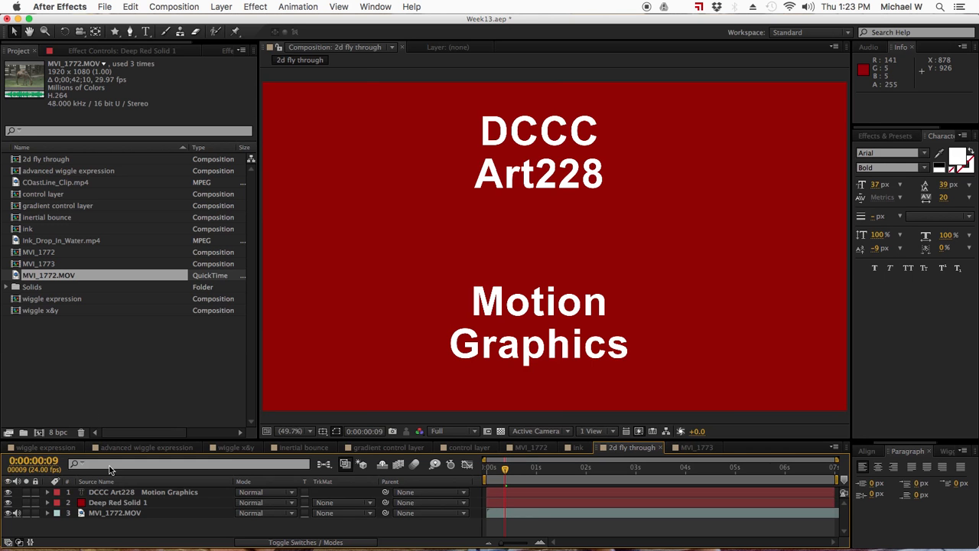
click(126, 494)
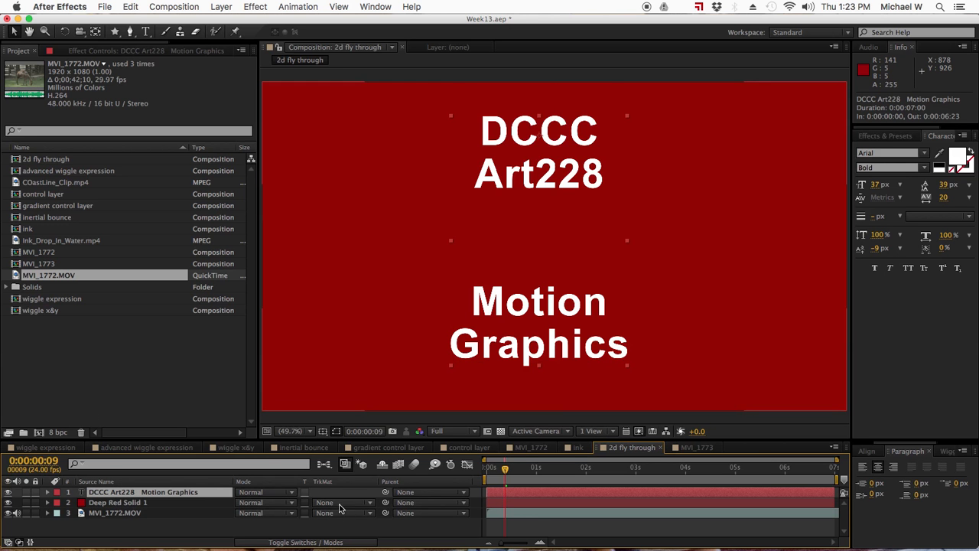
click(133, 504)
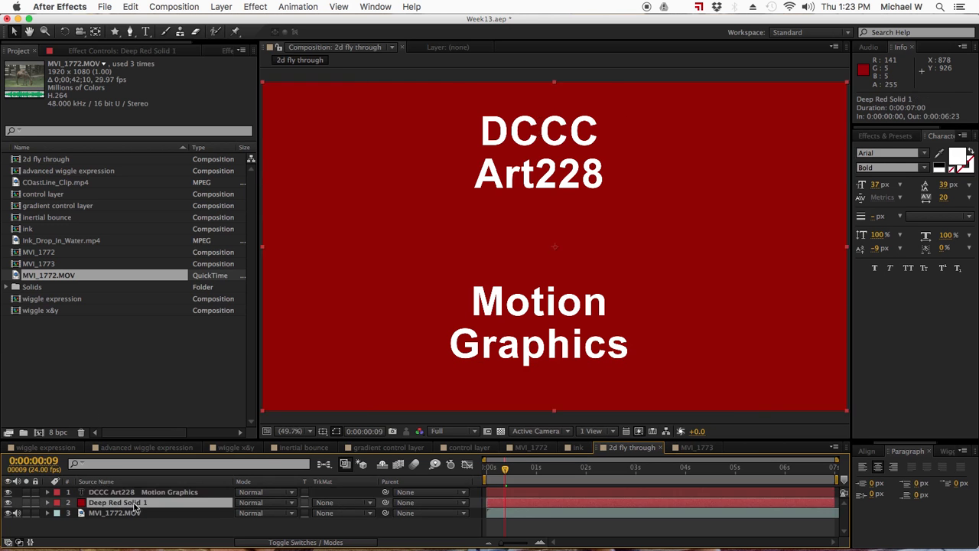
click(351, 505)
click(351, 513)
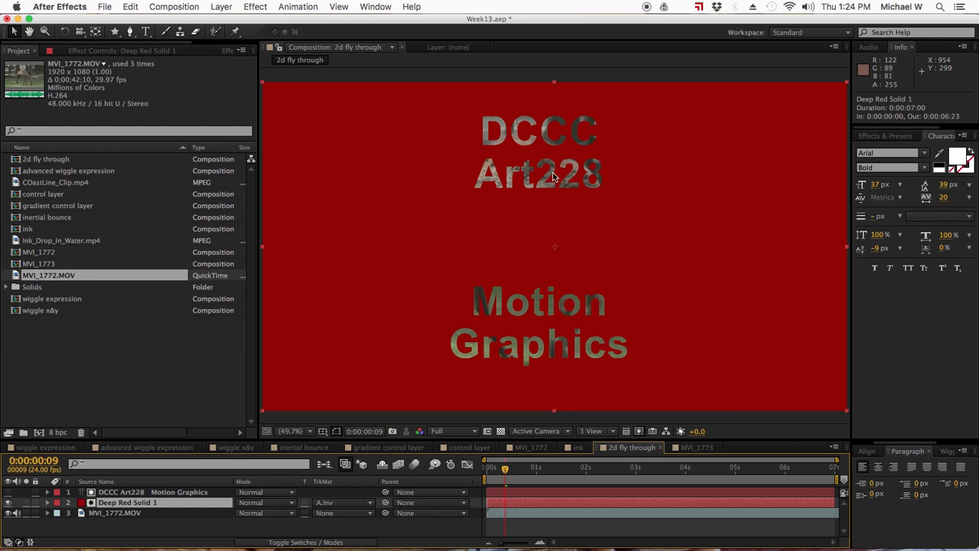
drag(505, 470, 480, 471)
click(336, 503)
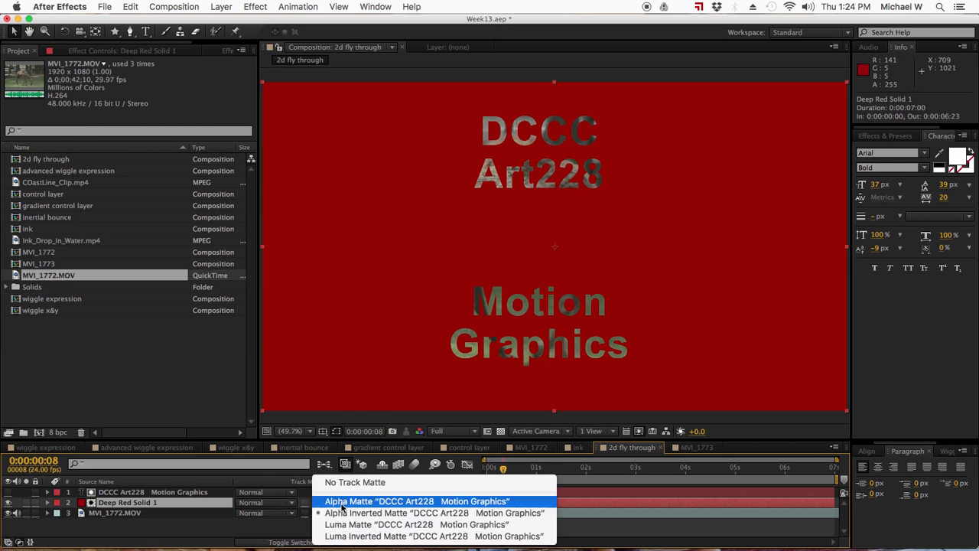
click(345, 483)
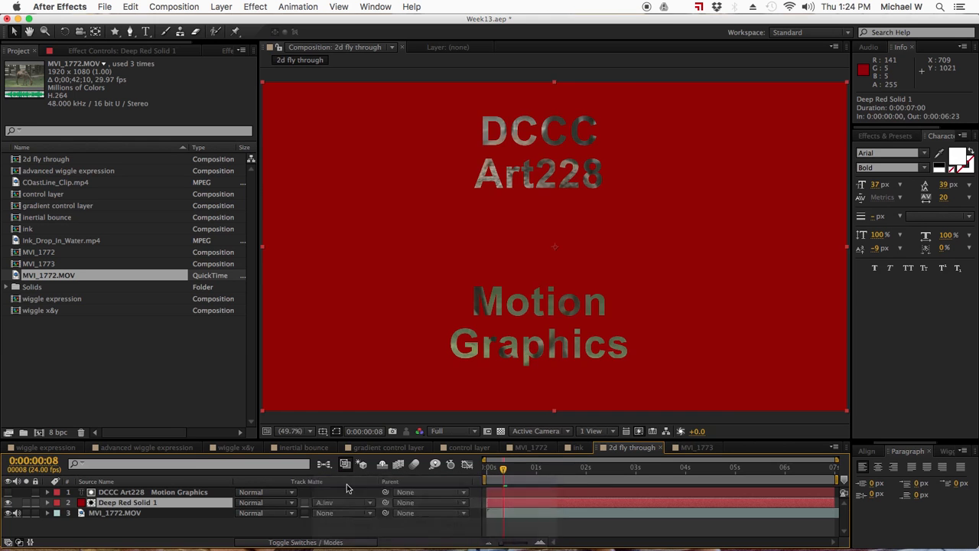
click(8, 492)
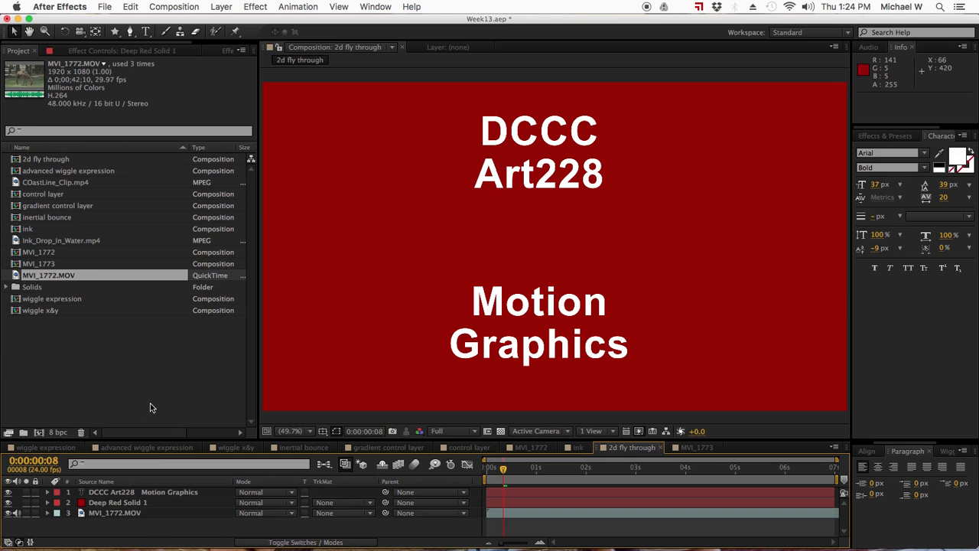
- Save the project and draw a polygon shape with the Polygon Tool
key(super+s)
mouse_move(117, 35)
mouse_down()
mouse_move(170, 34)
mouse_move(156, 85)
mouse_up()
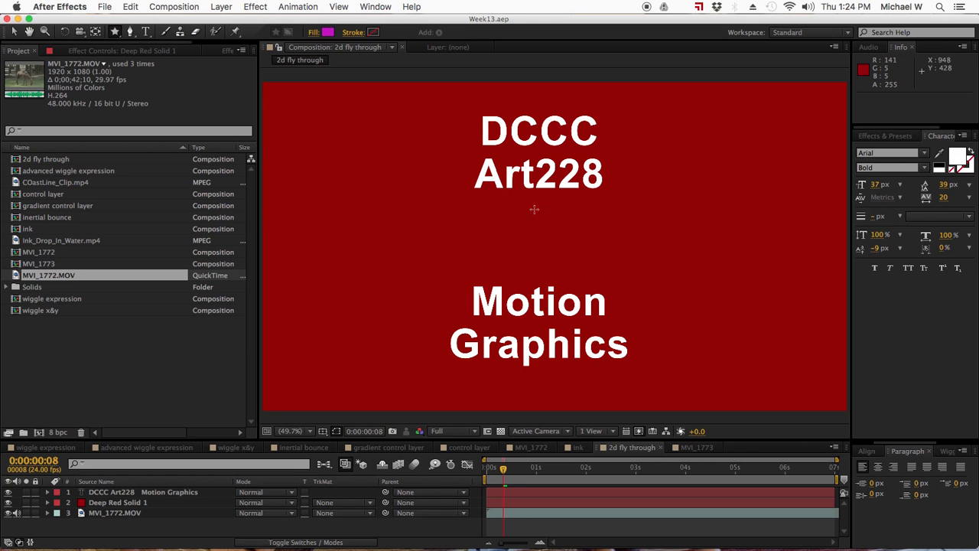
drag(123, 36, 155, 72)
drag(515, 206, 550, 235)
- Move the pentagon between the DCCC Art228 and Motion Graphics text blocks
click(17, 33)
drag(527, 203, 561, 250)
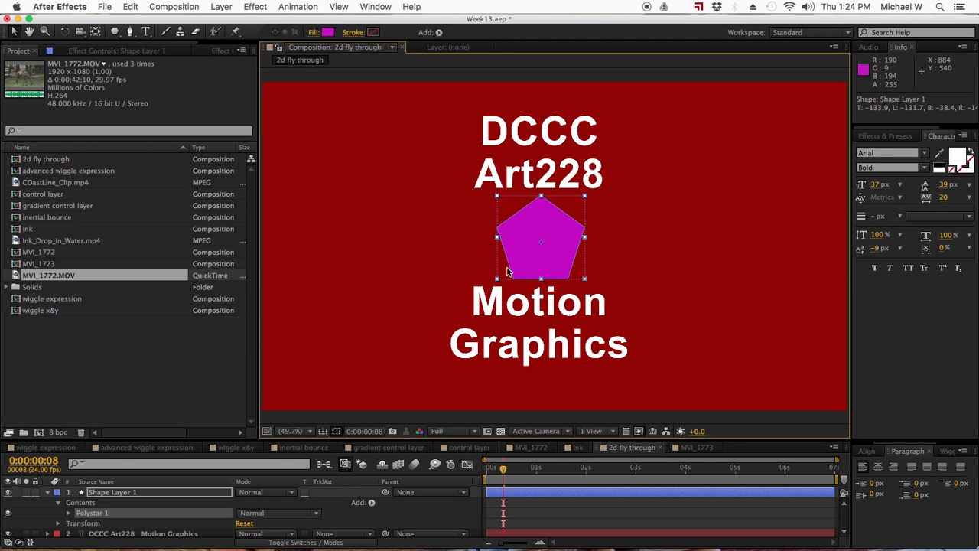
click(47, 492)
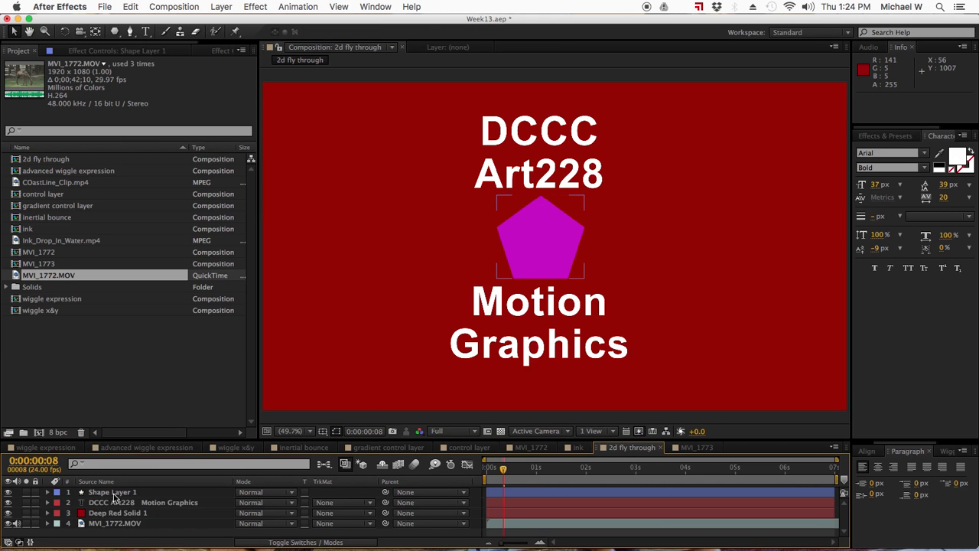
drag(503, 468, 462, 470)
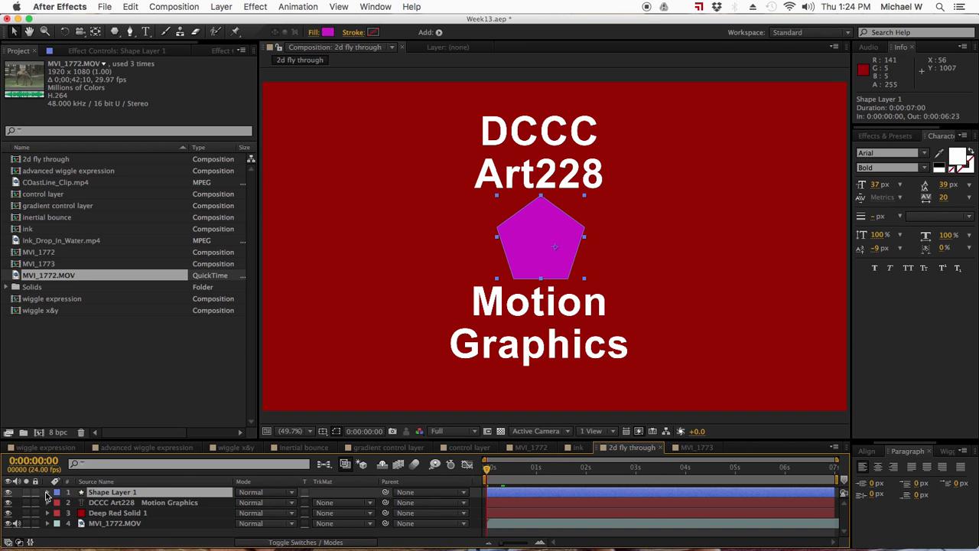
- Expand Polystar Path 1 and start keyframing its Points at the start
click(49, 493)
click(68, 512)
scroll(140, 505, down, 1)
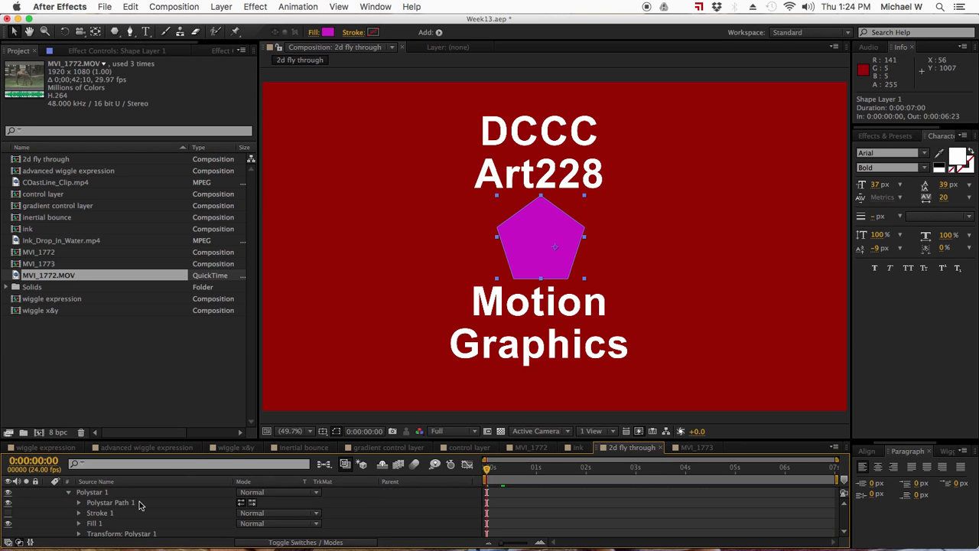
click(78, 503)
scroll(100, 512, down, 1)
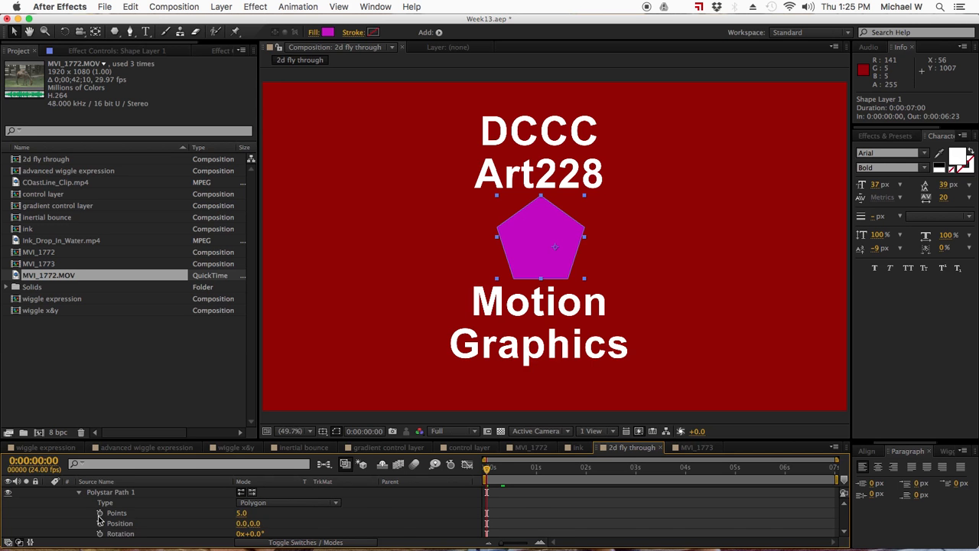
click(99, 513)
- Set Points keyframes of 3 at 1 second and 8 at 4 seconds
drag(496, 477, 536, 477)
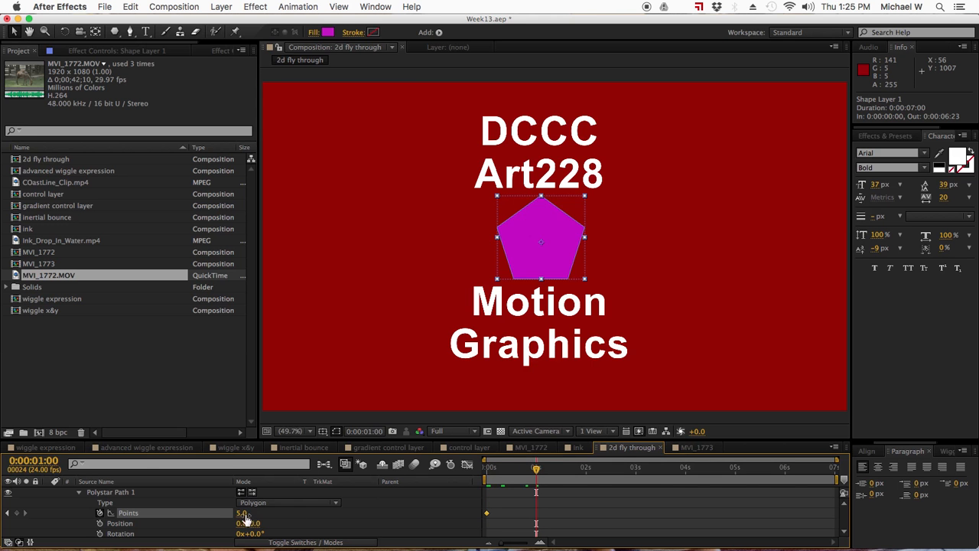
drag(245, 518, 232, 515)
drag(536, 472, 685, 475)
mouse_move(240, 517)
mouse_down()
mouse_move(257, 520)
mouse_move(234, 518)
mouse_move(246, 518)
mouse_up()
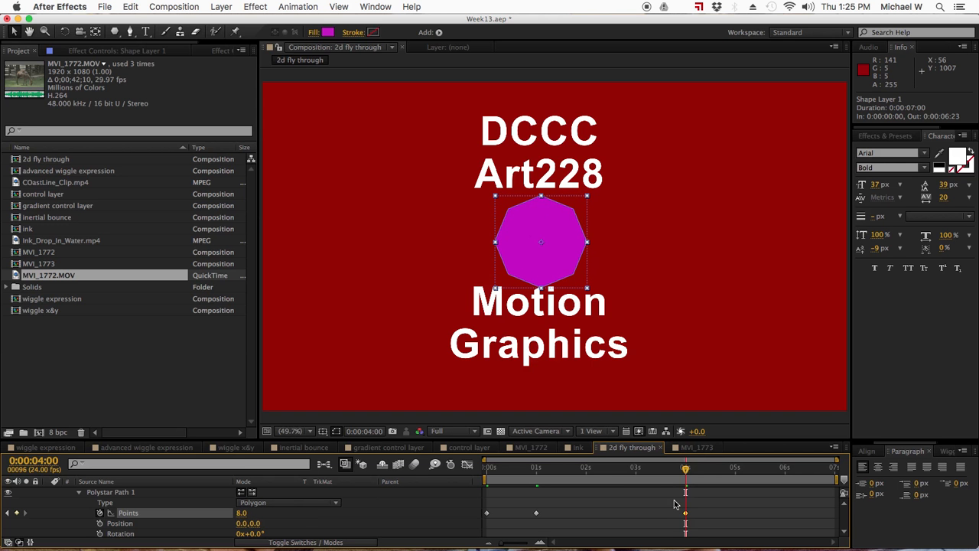
- Apply Easy Ease to all the Points keyframes and scrub to preview the morph
drag(687, 475, 460, 479)
drag(716, 507, 451, 518)
right_click(534, 517)
mouse_move(637, 535)
click(699, 466)
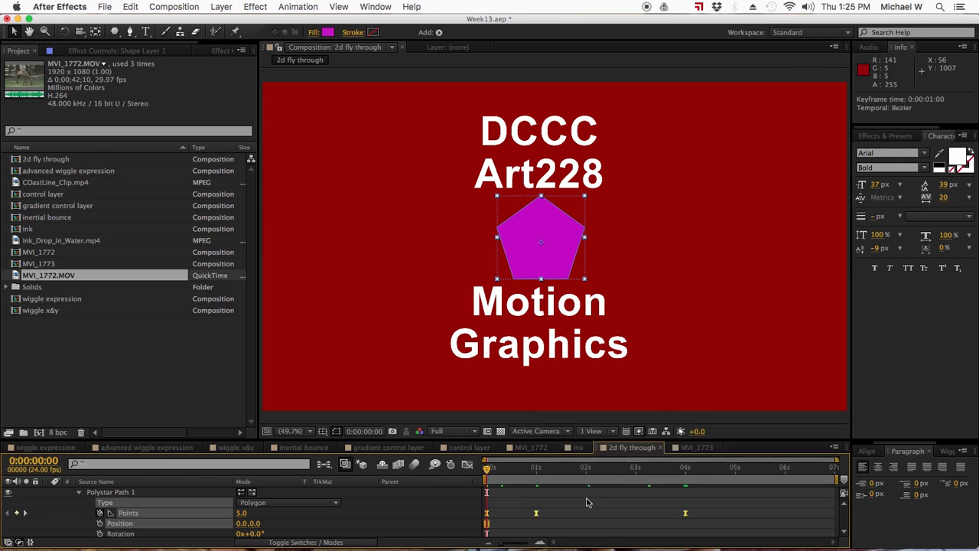
click(533, 502)
mouse_move(489, 468)
mouse_down()
mouse_move(684, 472)
mouse_move(475, 476)
mouse_up()
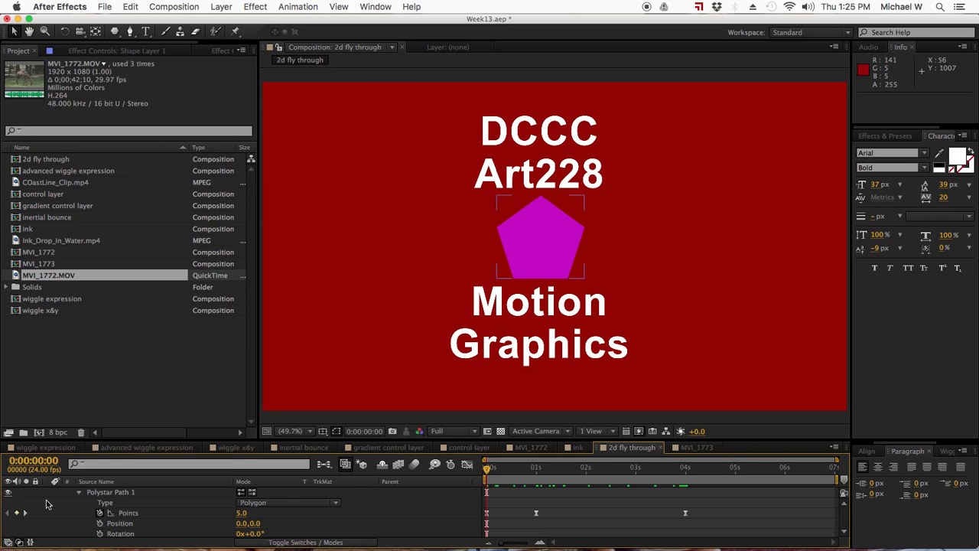
- Pre-compose Shape Layer 1 and the text layer into '2d flythrough PC'
click(78, 492)
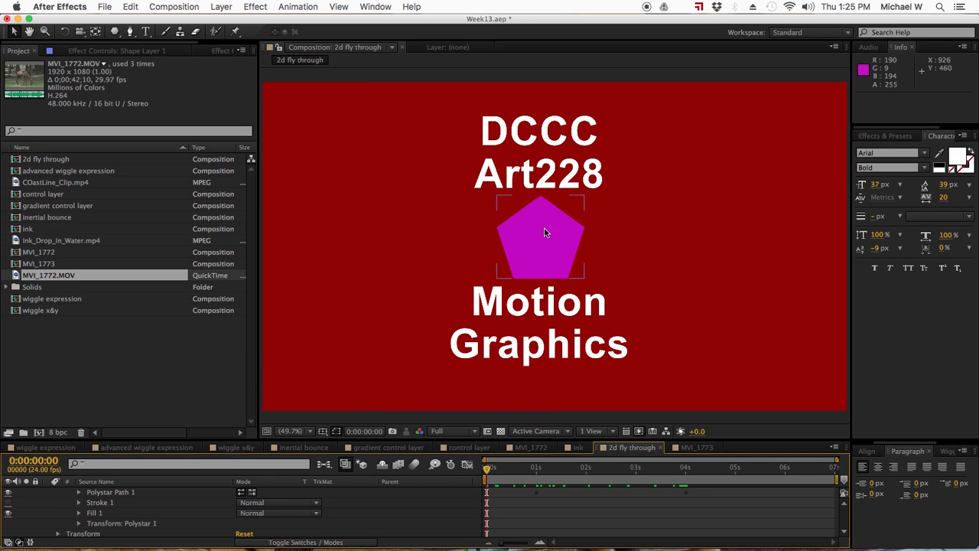
scroll(133, 496, up, 2)
click(48, 491)
click(99, 492)
shift+click(112, 502)
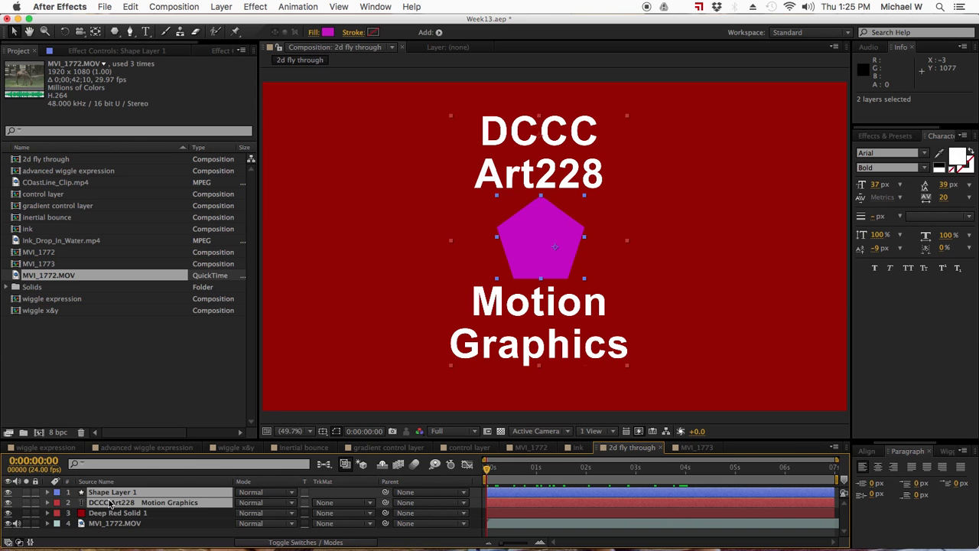
right_click(117, 506)
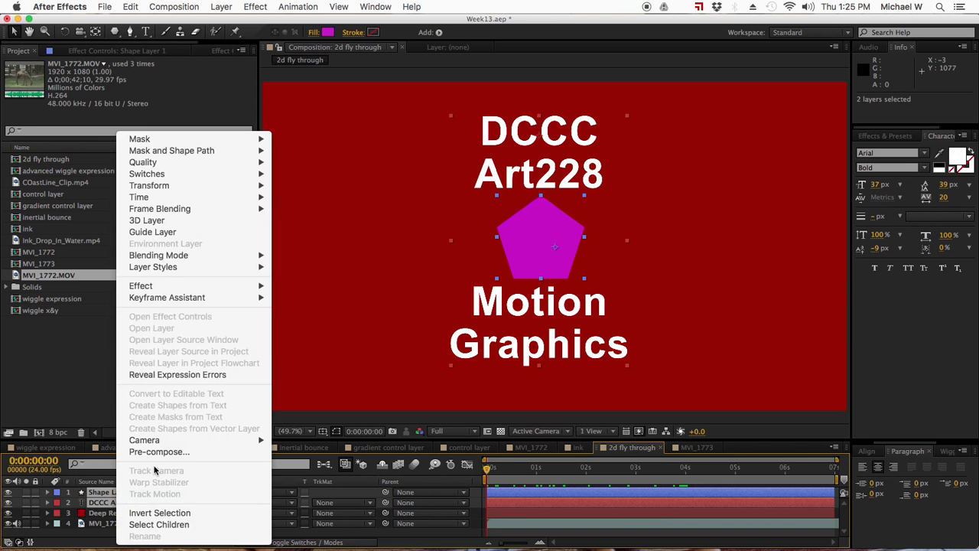
click(157, 452)
text(2d flythrough PC)
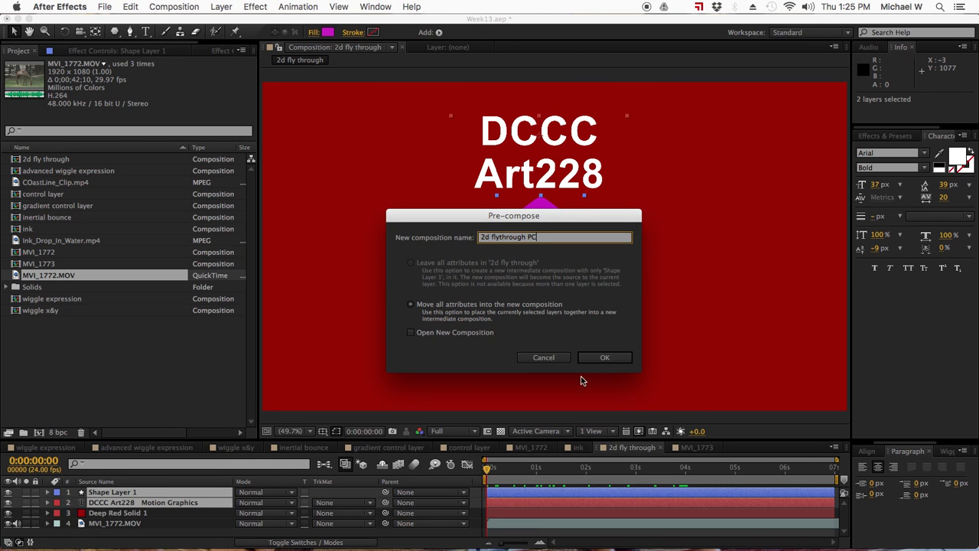
click(596, 357)
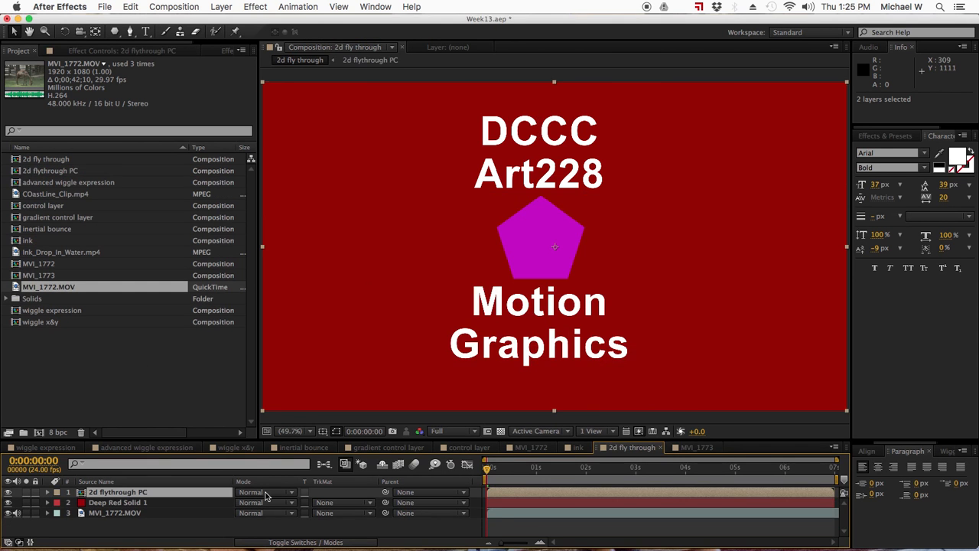
- Set Deep Red Solid 1's track matte to Alpha Inverted '2d flythrough PC' and scrub to check
click(334, 505)
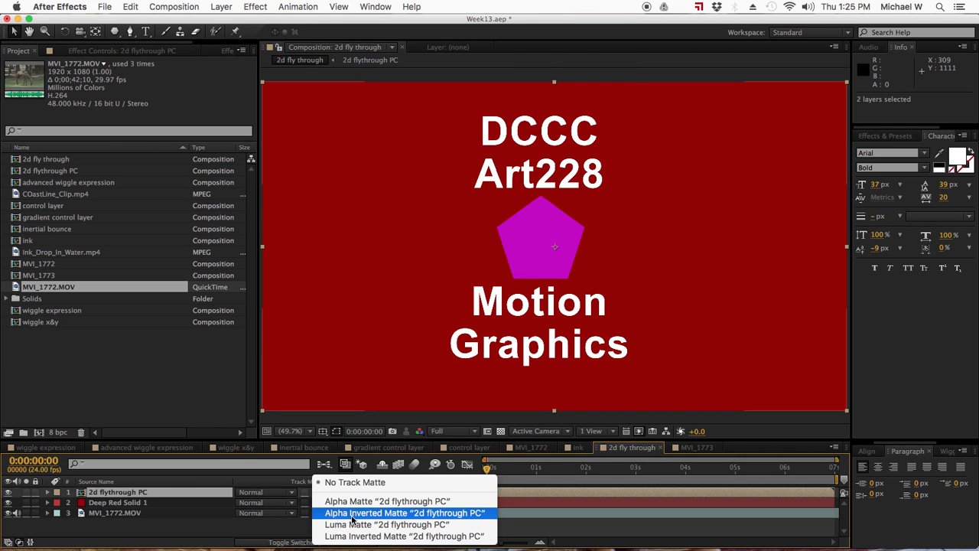
click(352, 514)
drag(488, 468, 627, 475)
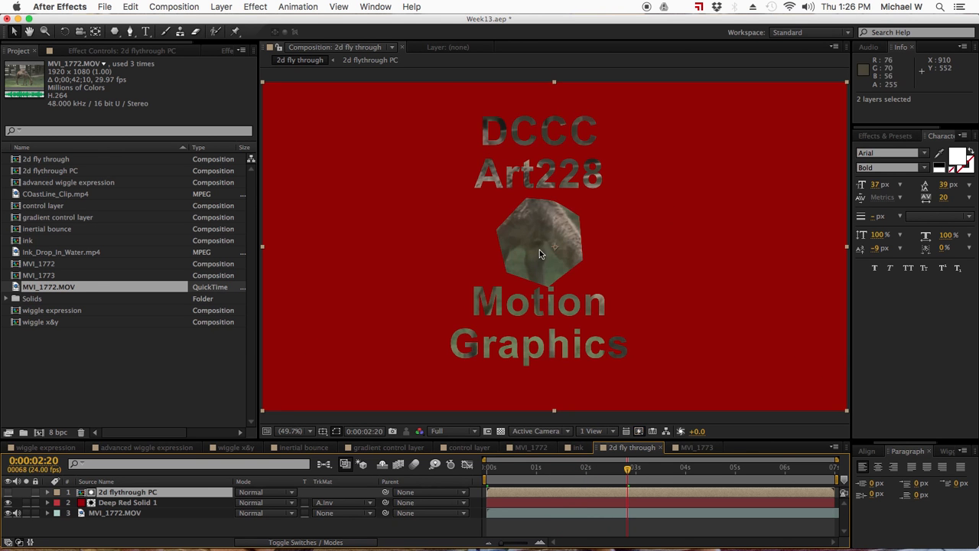
drag(542, 470, 468, 471)
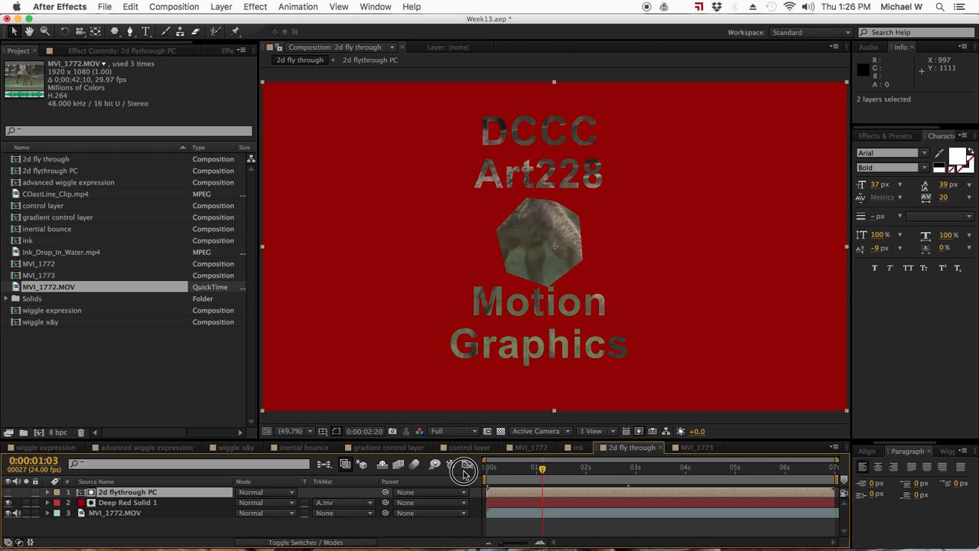
click(140, 496)
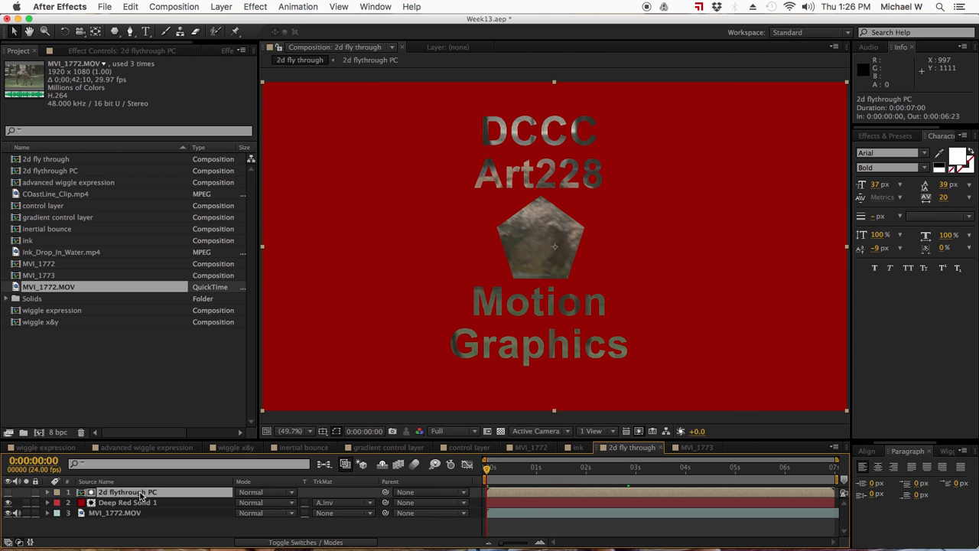
- Keyframe 2d flythrough PC's Scale from 100% at 0s to 1217% at about 4 seconds
key(s)
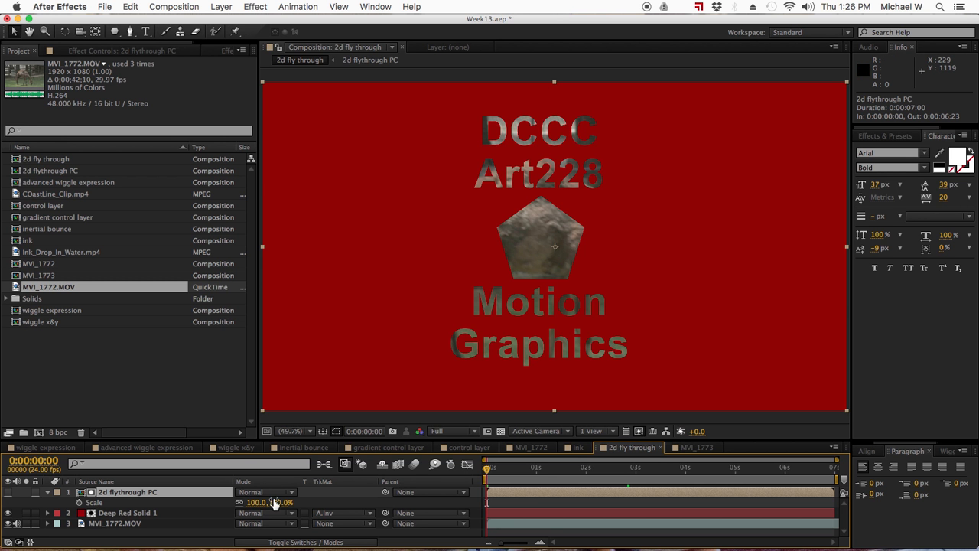
click(79, 502)
drag(488, 470, 684, 472)
drag(279, 507, 929, 474)
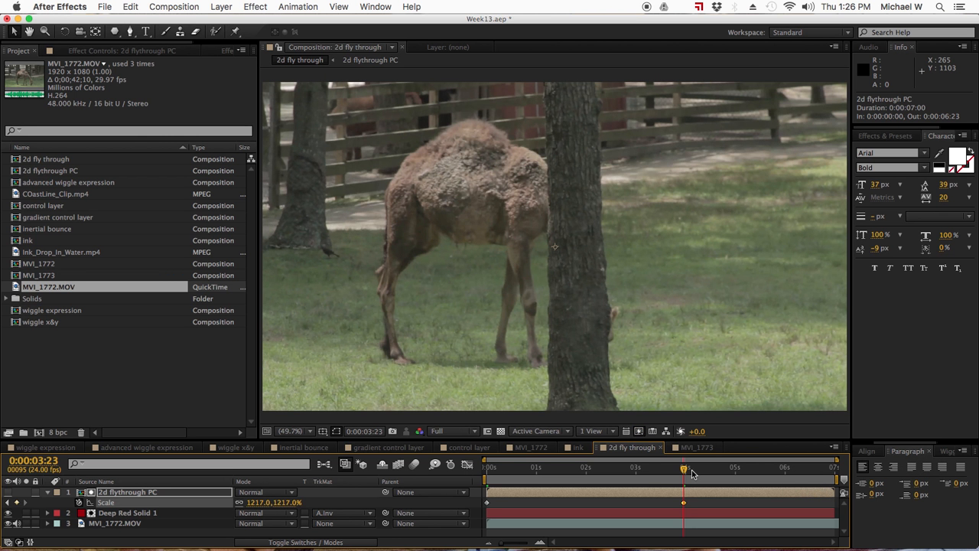
drag(678, 469, 484, 474)
drag(709, 503, 485, 497)
- Apply Easy Ease to the precomp's Scale keyframes and show them in the Graph Editor
right_click(488, 502)
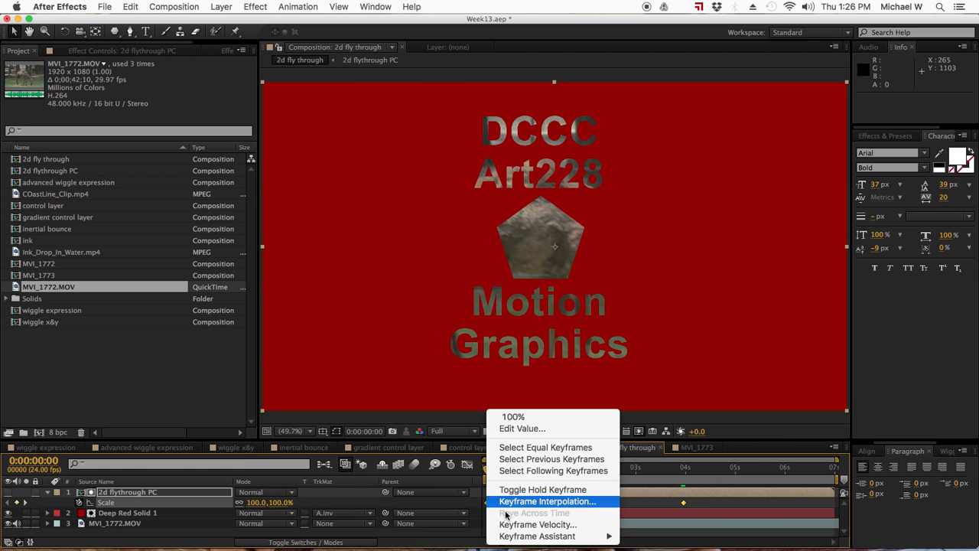
mouse_move(543, 535)
click(654, 467)
click(467, 463)
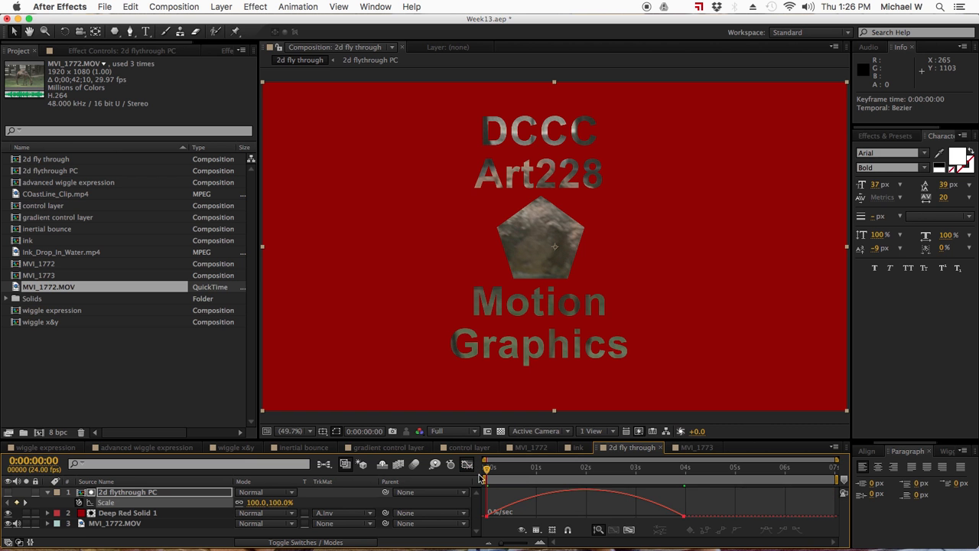
click(685, 518)
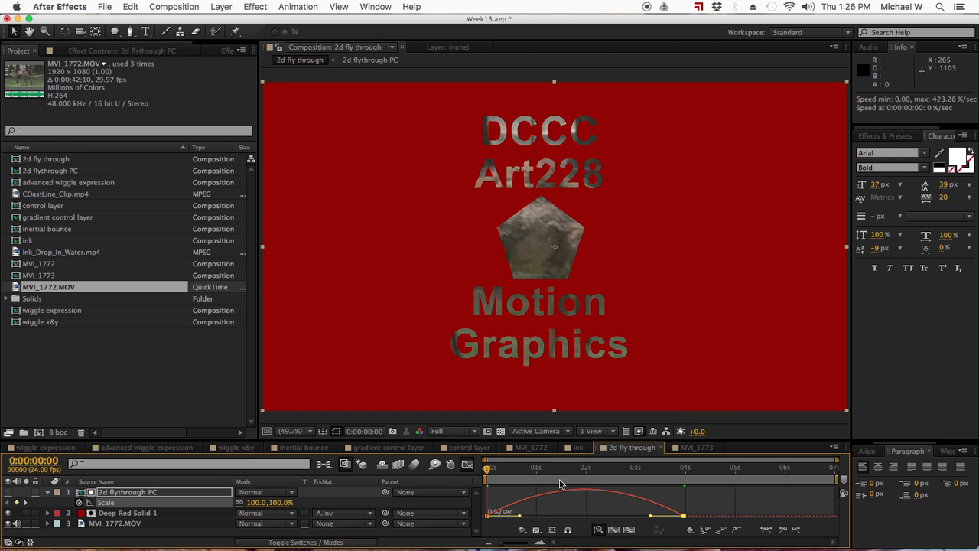
- Switch to the speed graph and drag the first keyframe's influence right for a late acceleration
click(536, 529)
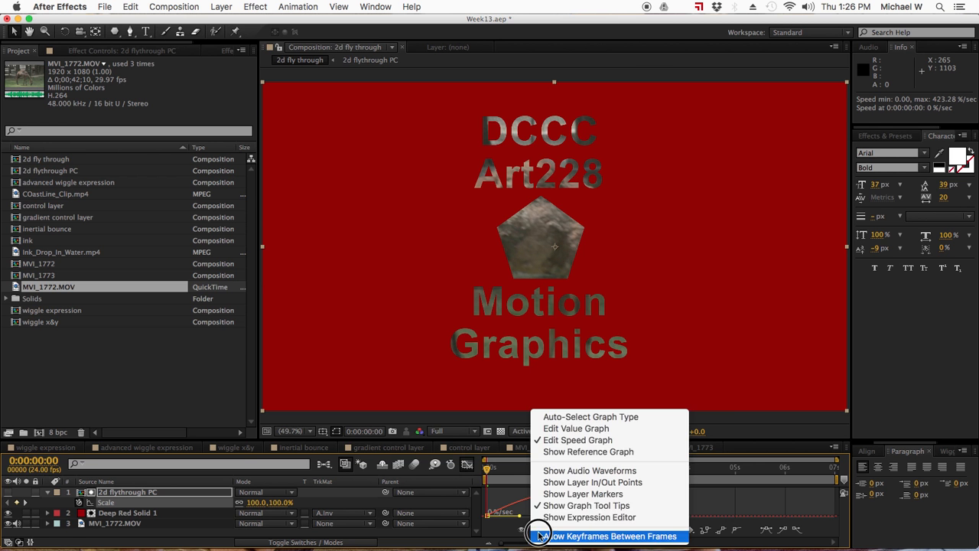
click(567, 434)
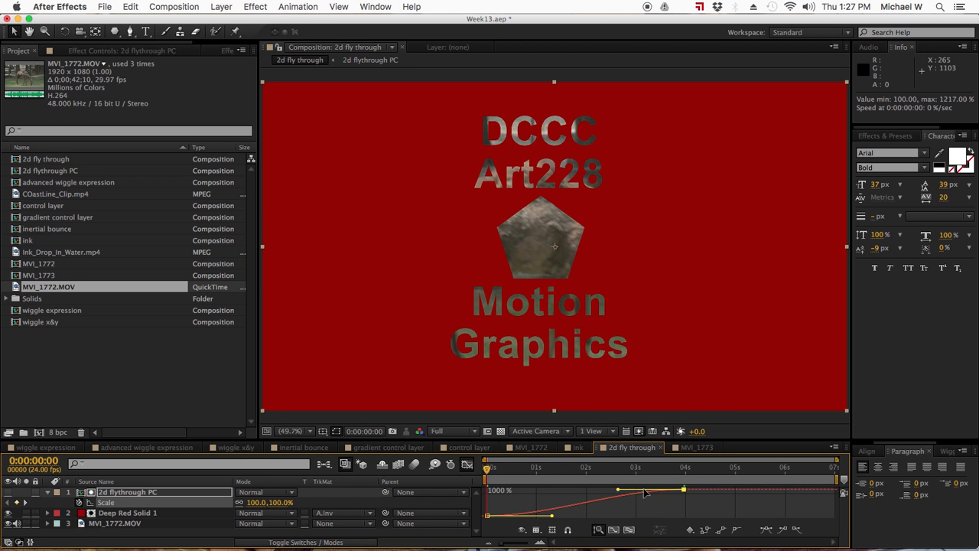
click(538, 530)
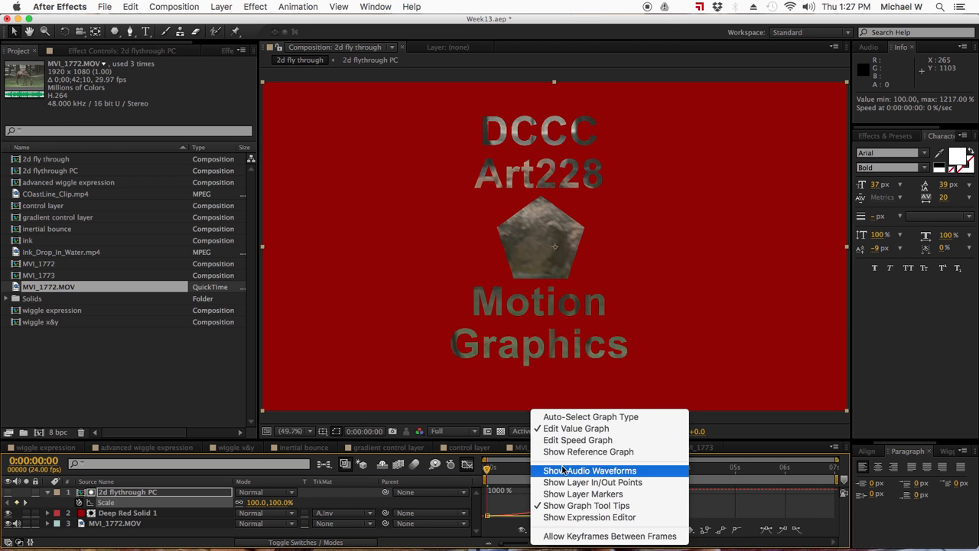
click(589, 440)
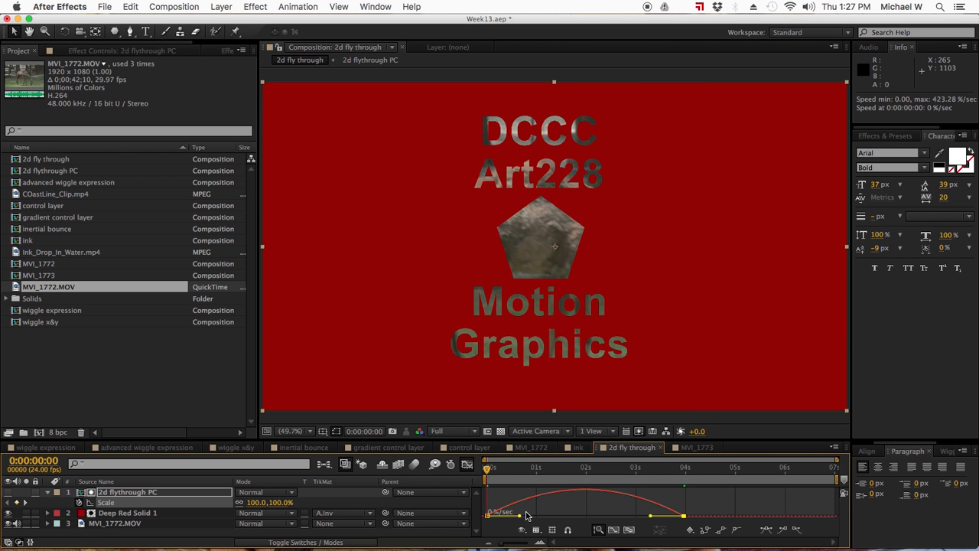
drag(521, 518, 651, 514)
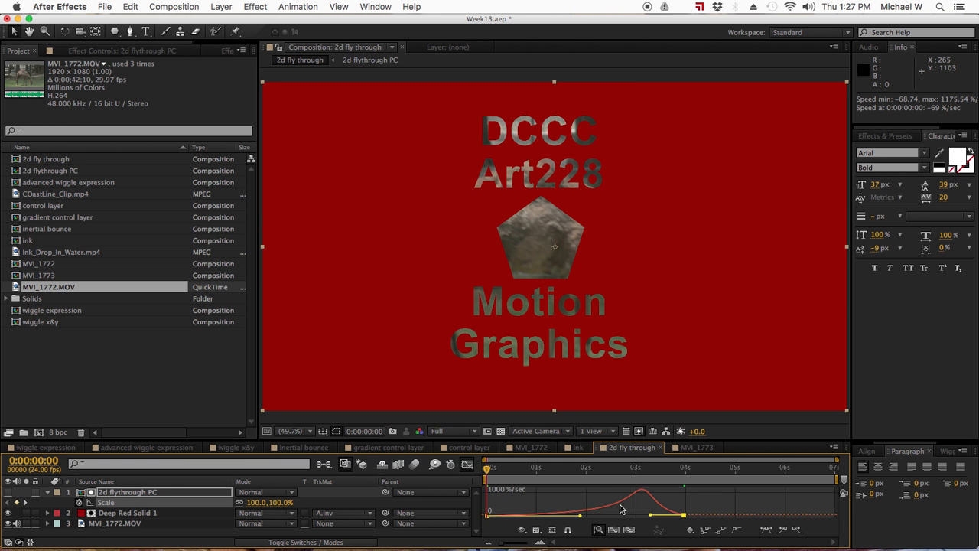
- Preview the eased zoom, hide the Graph Editor, and return to the composition start
click(575, 501)
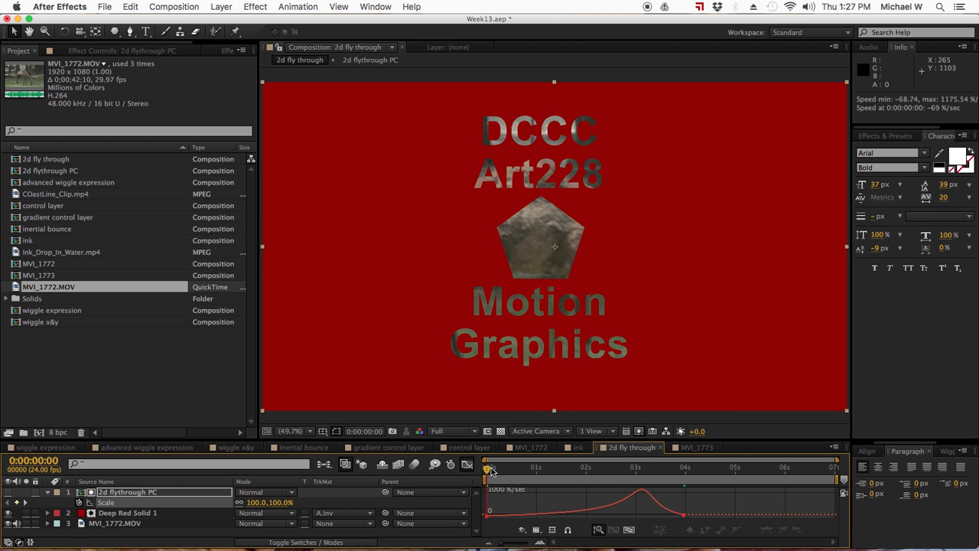
drag(488, 470, 599, 465)
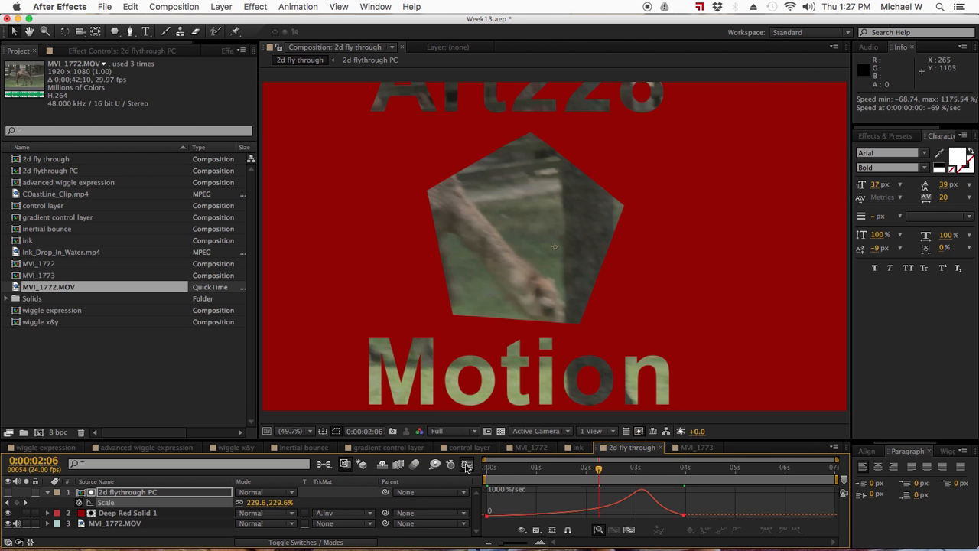
click(467, 464)
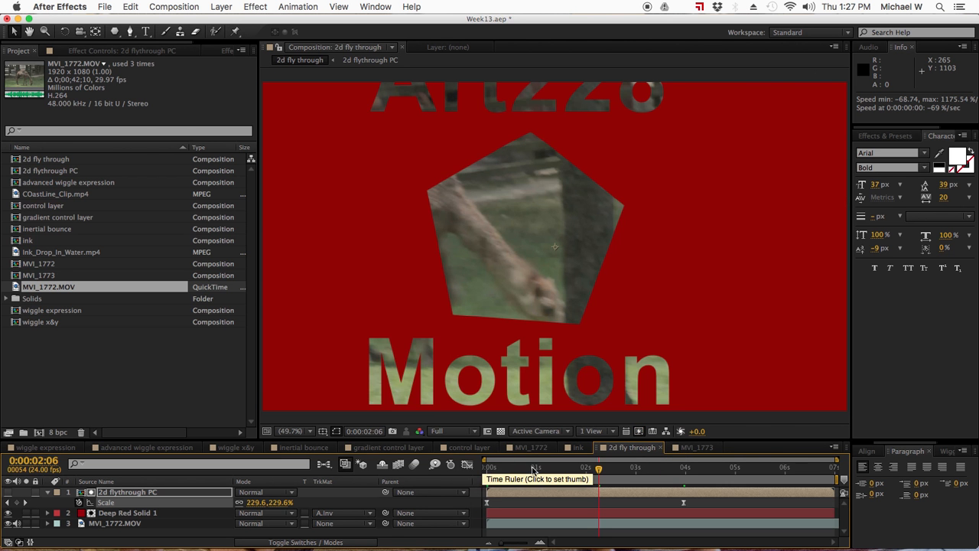
click(487, 467)
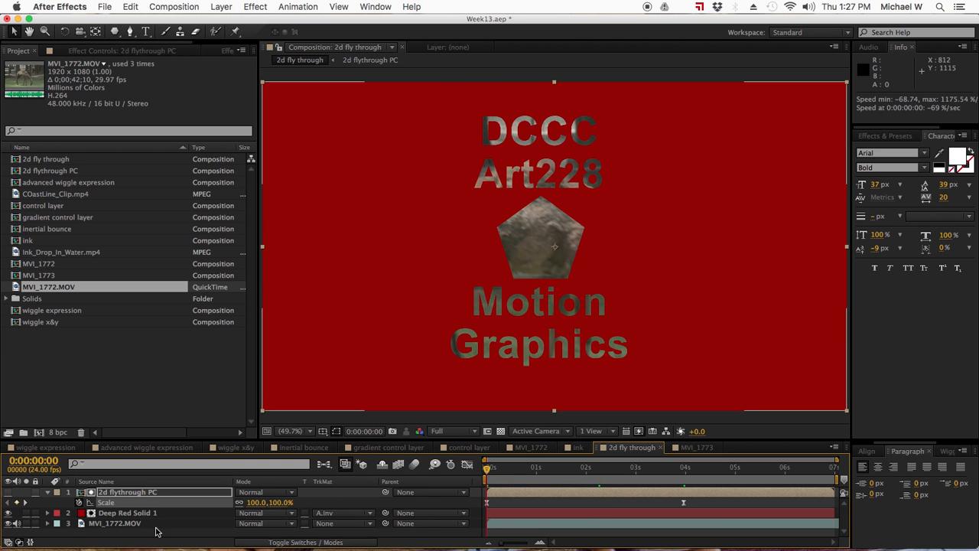
- Set a 115% Scale keyframe on the MVI_1772.MOV camel layer at the start
click(127, 524)
key(s)
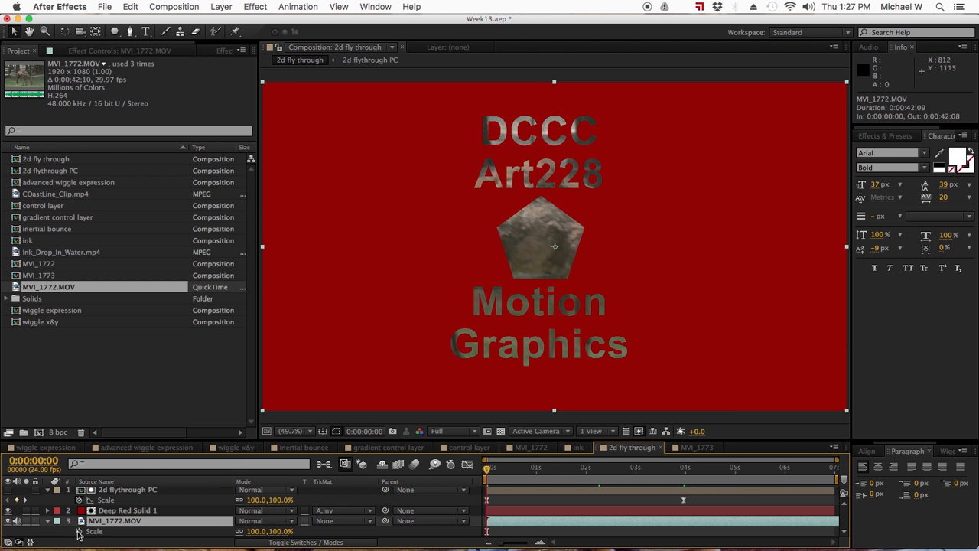
click(257, 531)
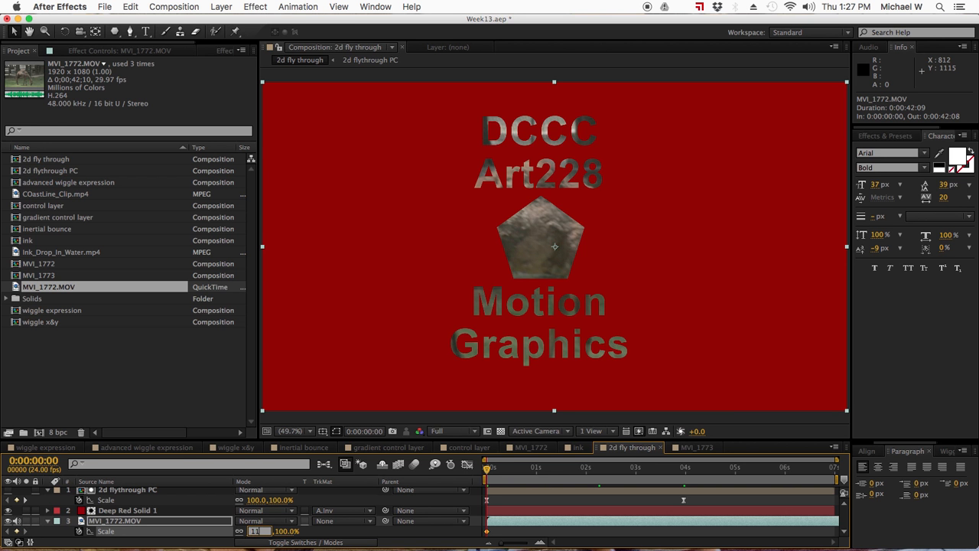
key(Return)
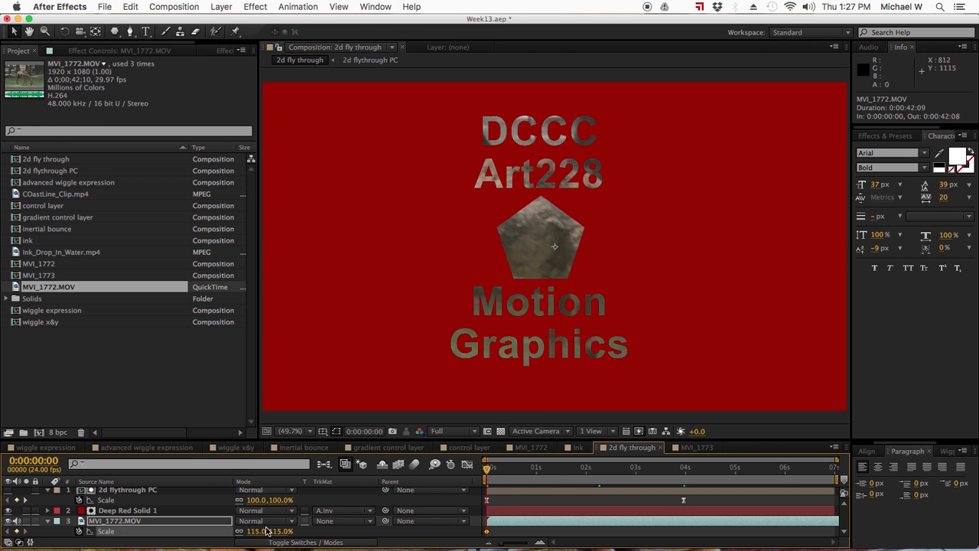
- Keyframe the camel layer's Scale at 100% at 0:00:03:19
drag(539, 470, 619, 468)
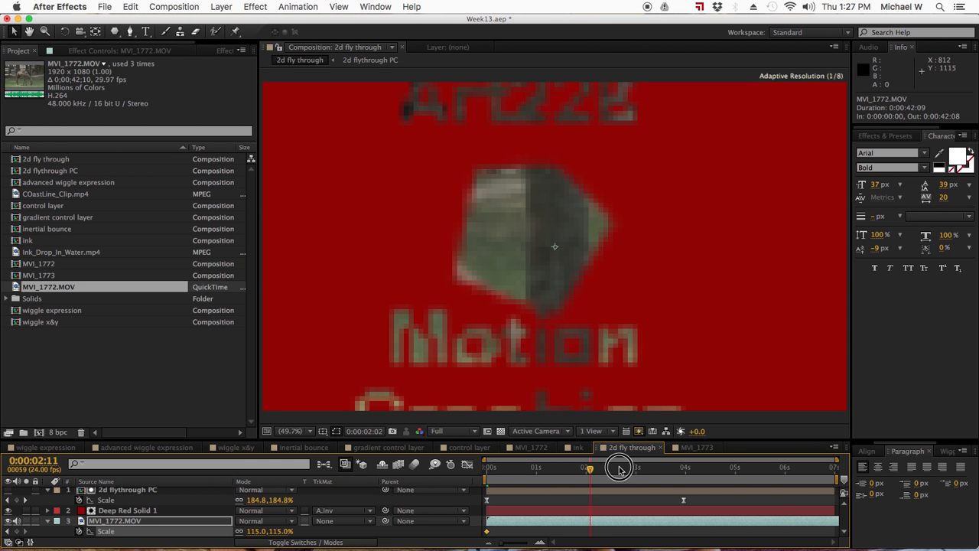
click(256, 531)
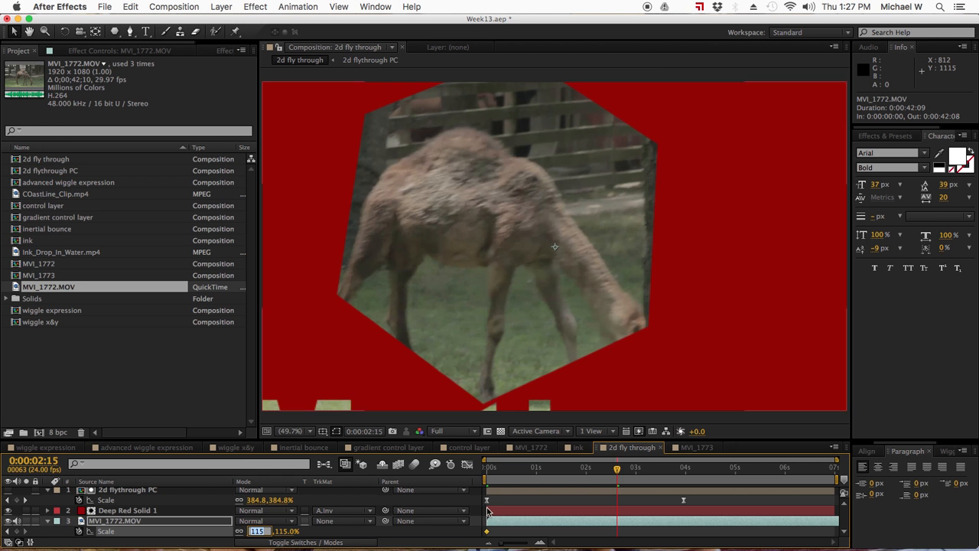
drag(617, 473, 676, 471)
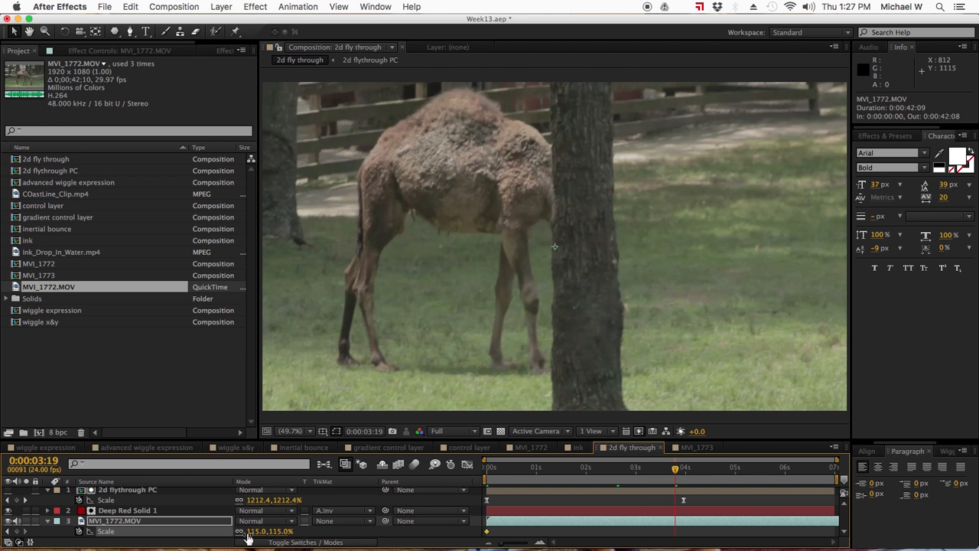
click(258, 531)
text(100)
key(Return)
- Review the fly-through around 3:17, then return to the composition start
drag(486, 471, 661, 476)
drag(663, 474, 671, 474)
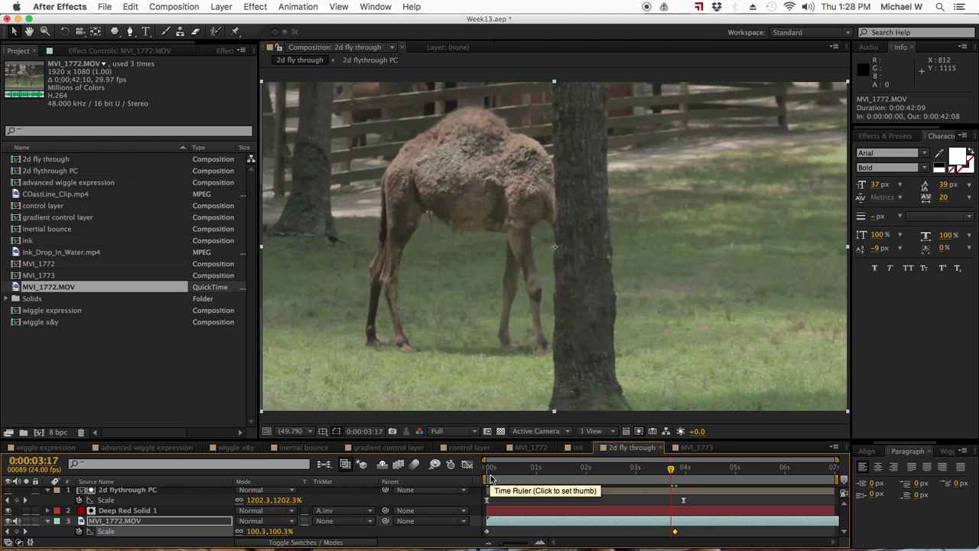
click(487, 466)
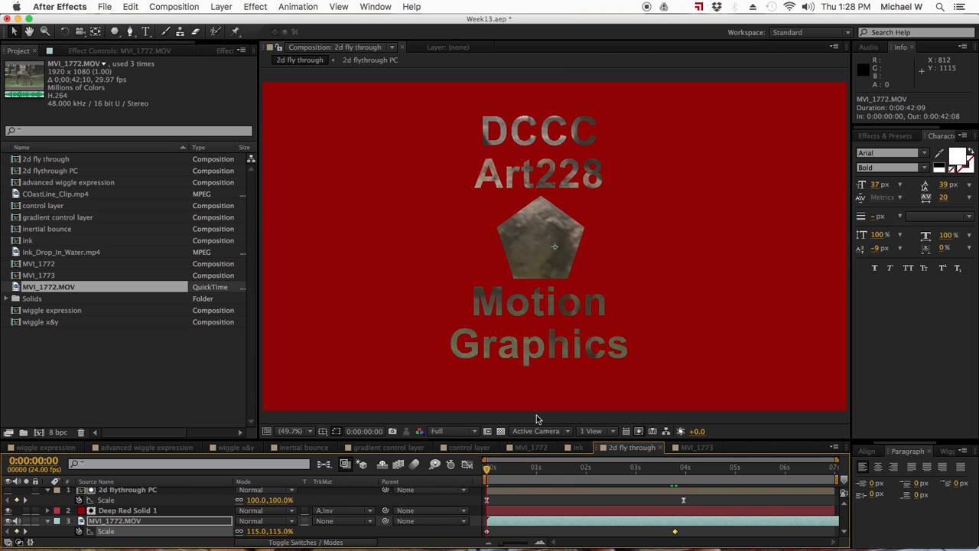
click(48, 490)
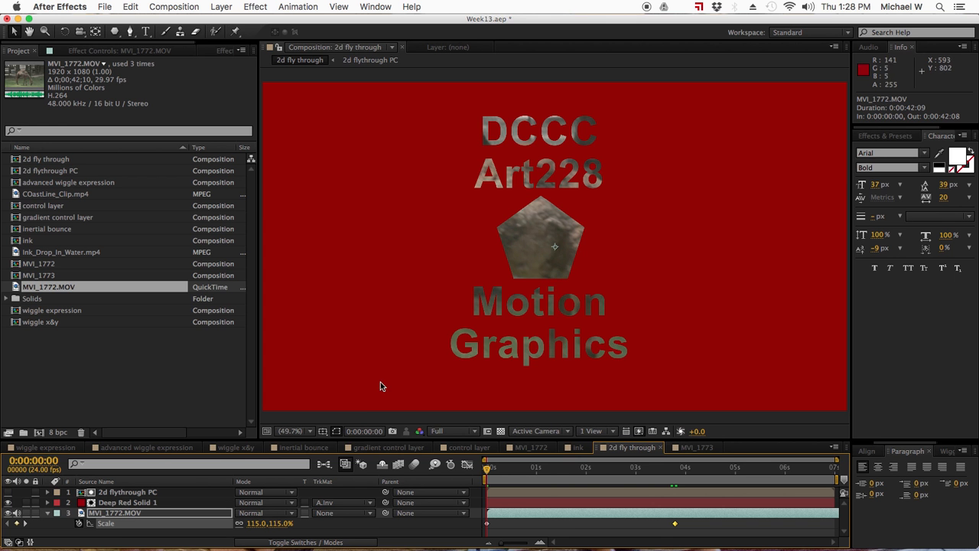
click(8, 502)
click(135, 502)
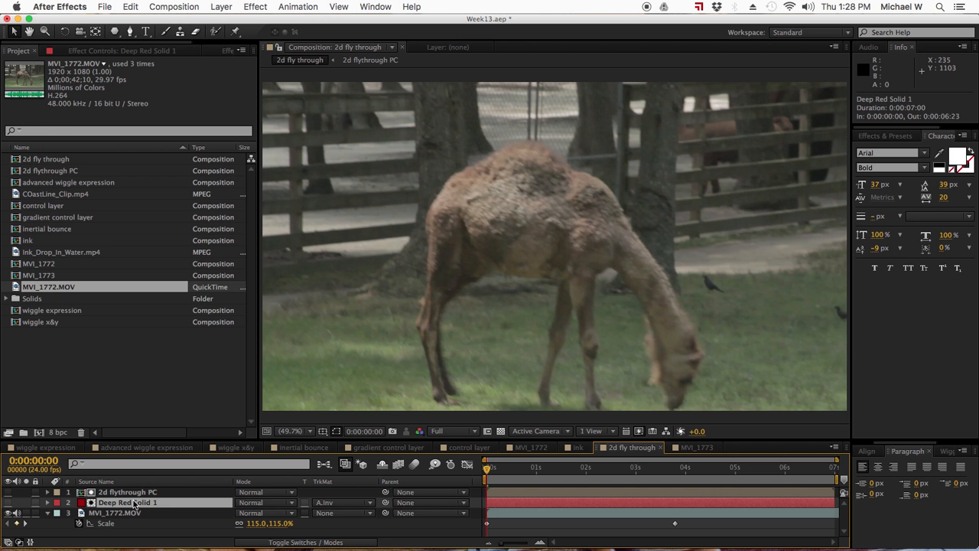
drag(129, 493, 149, 508)
click(349, 503)
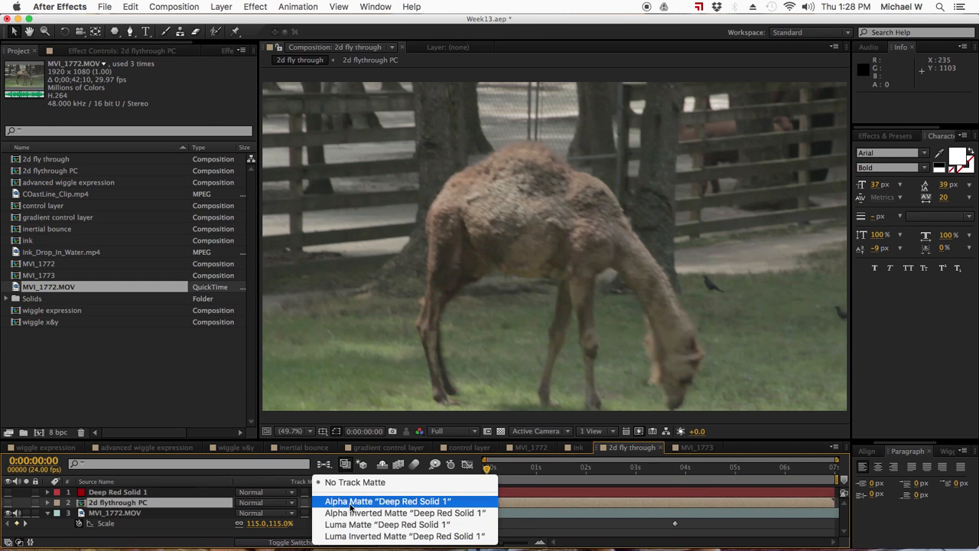
click(350, 498)
click(7, 503)
click(337, 505)
click(345, 482)
click(334, 513)
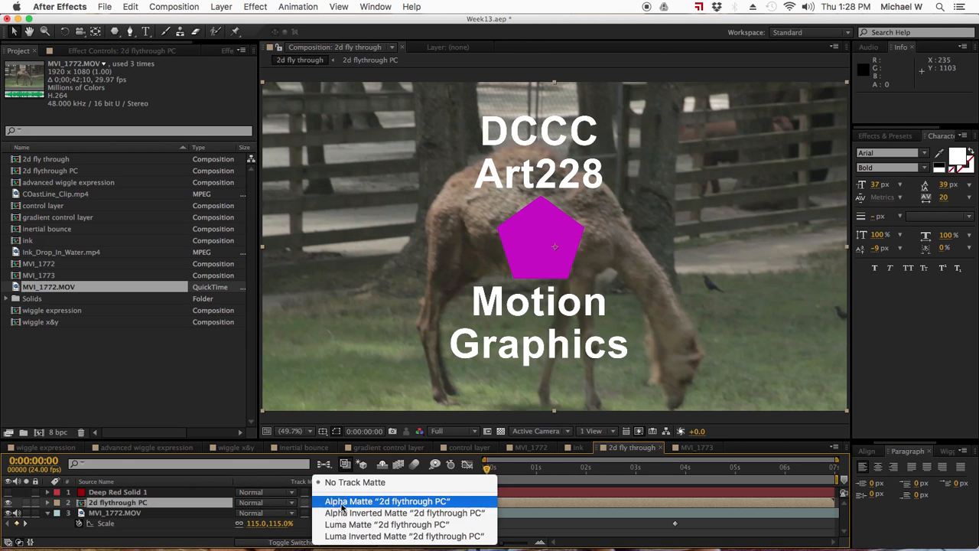
click(335, 501)
drag(490, 468, 687, 472)
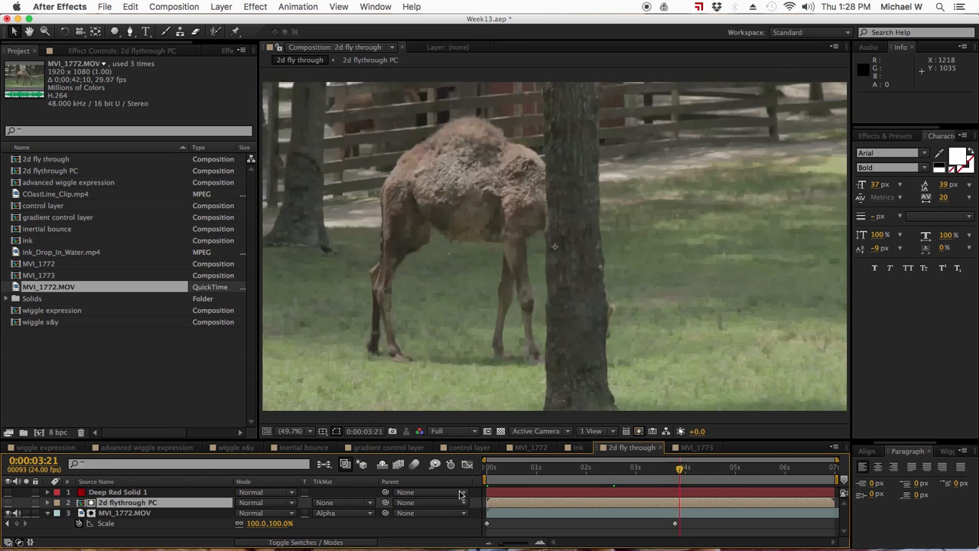
drag(109, 505, 107, 491)
click(7, 502)
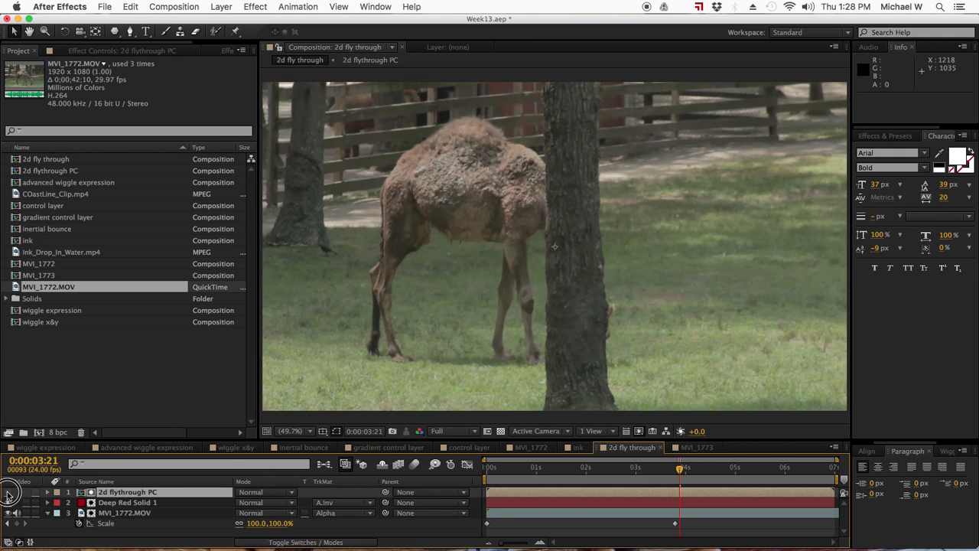
click(340, 513)
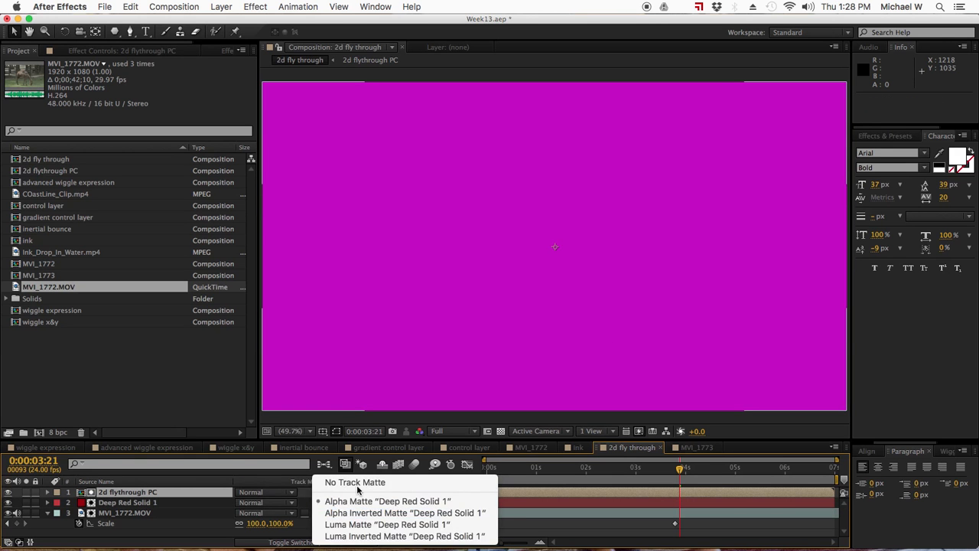
click(357, 489)
click(343, 502)
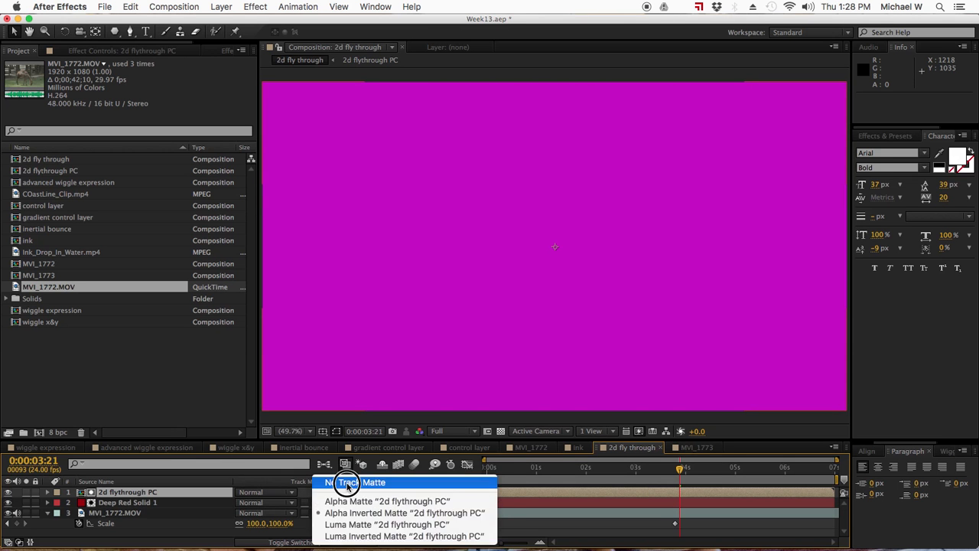
click(346, 483)
click(343, 503)
click(344, 512)
click(533, 468)
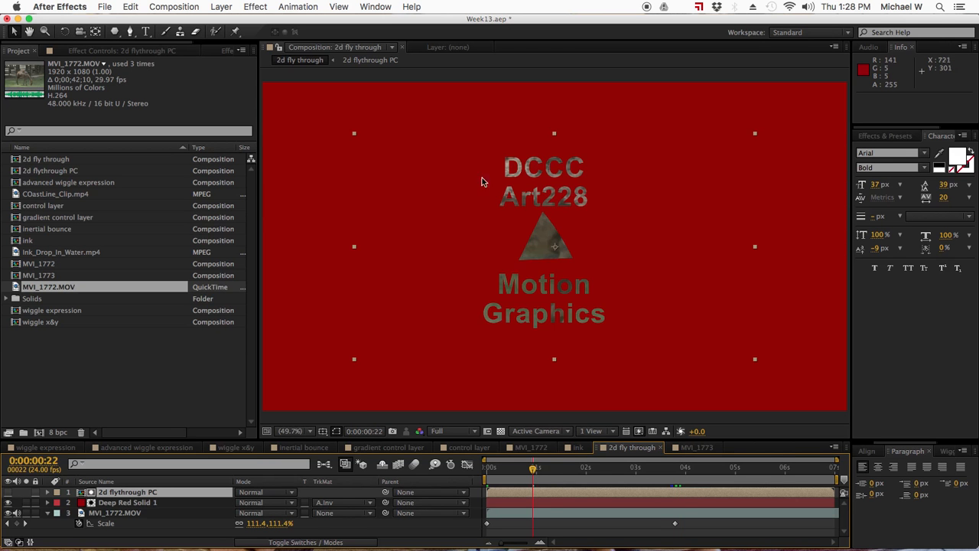
click(589, 468)
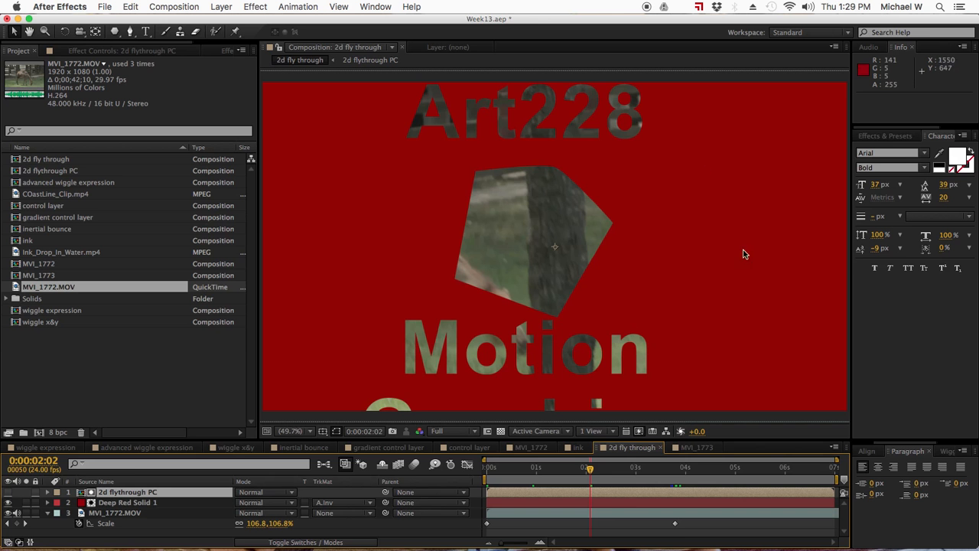
click(628, 468)
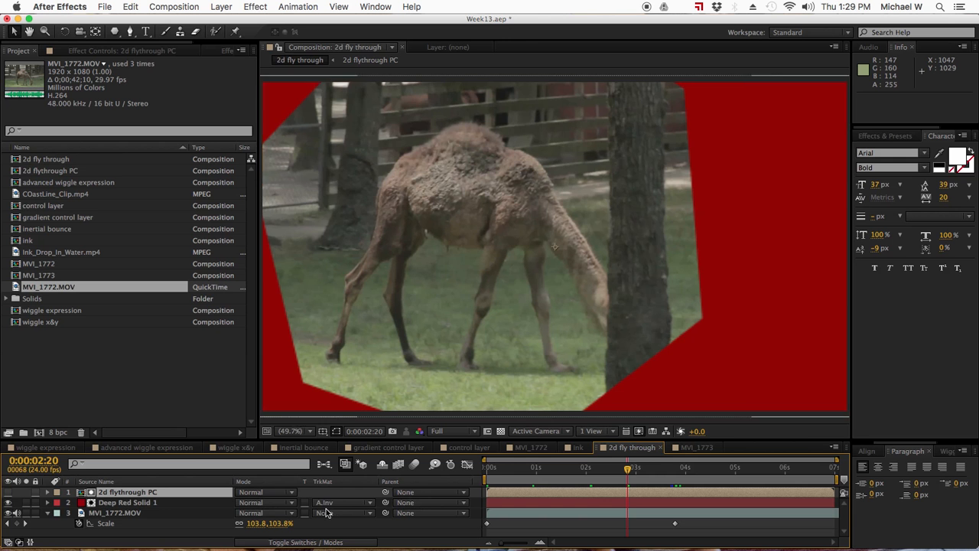
- Inspect the 2d flythrough PC precomp, go back to 2d fly through, and save the Week13 project
double_click(115, 492)
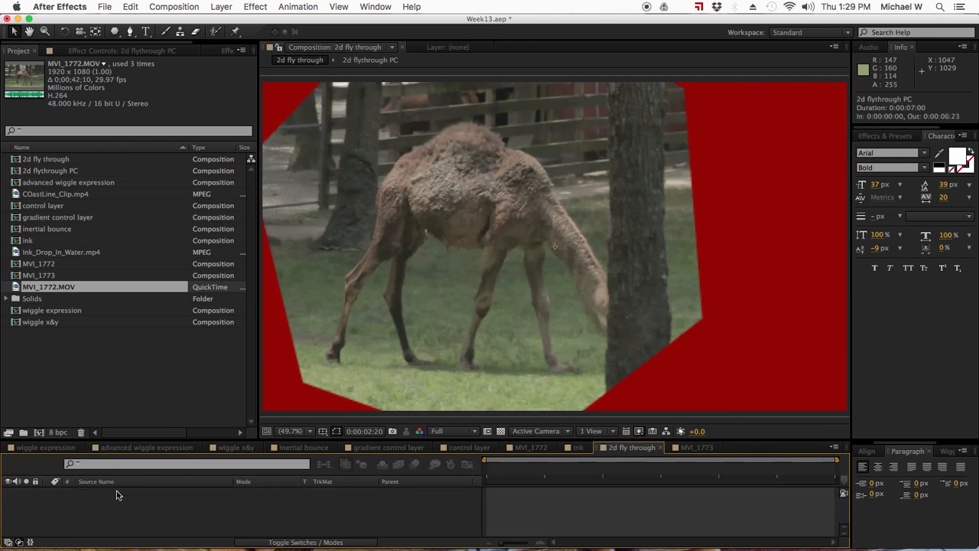
drag(591, 468, 524, 474)
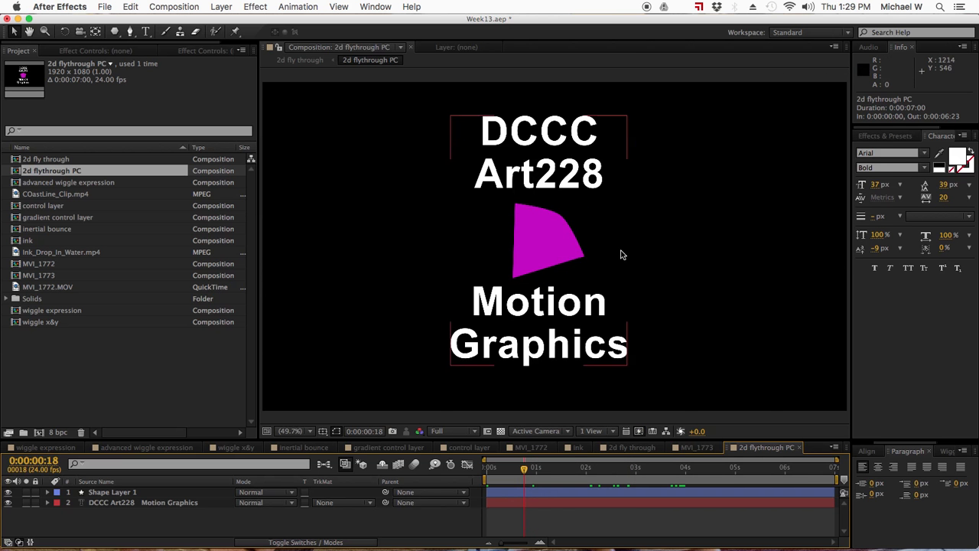
click(634, 449)
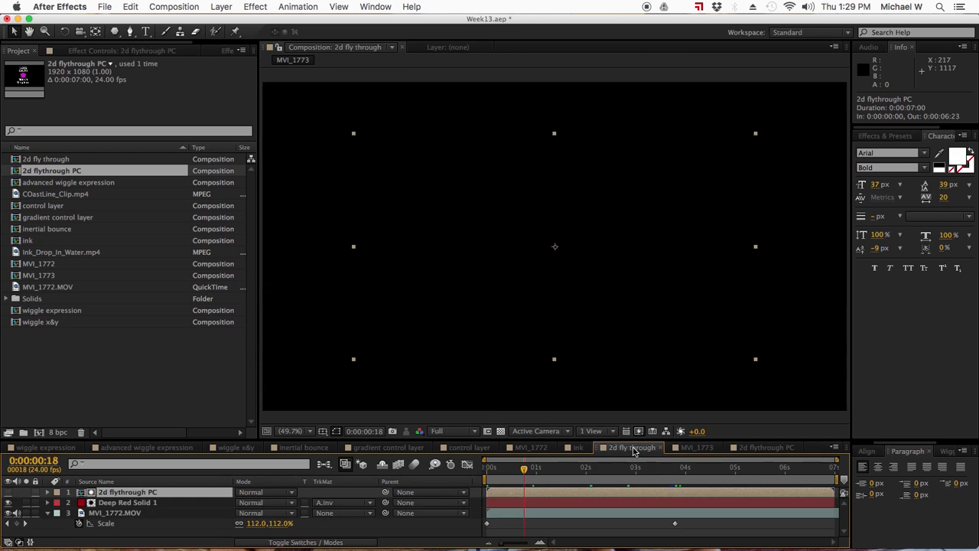
key(super+s)
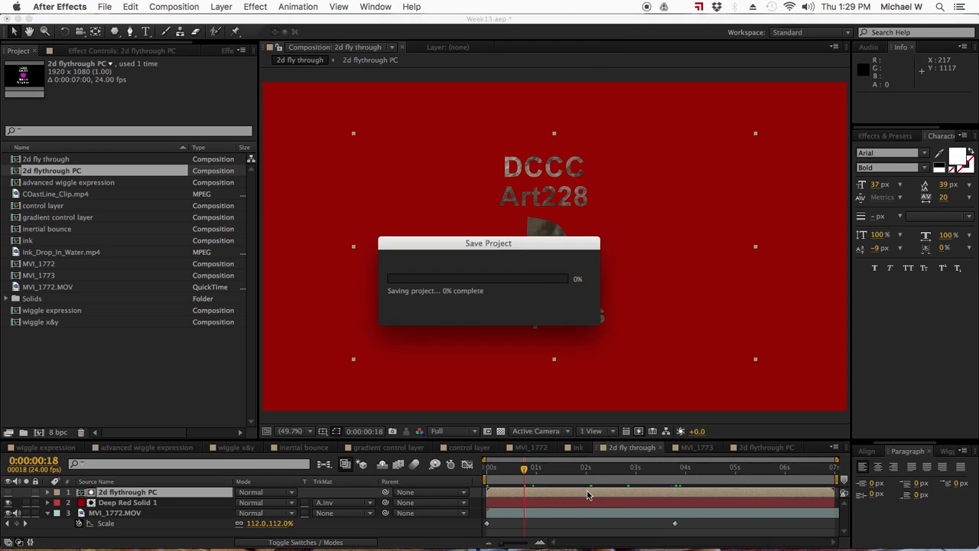